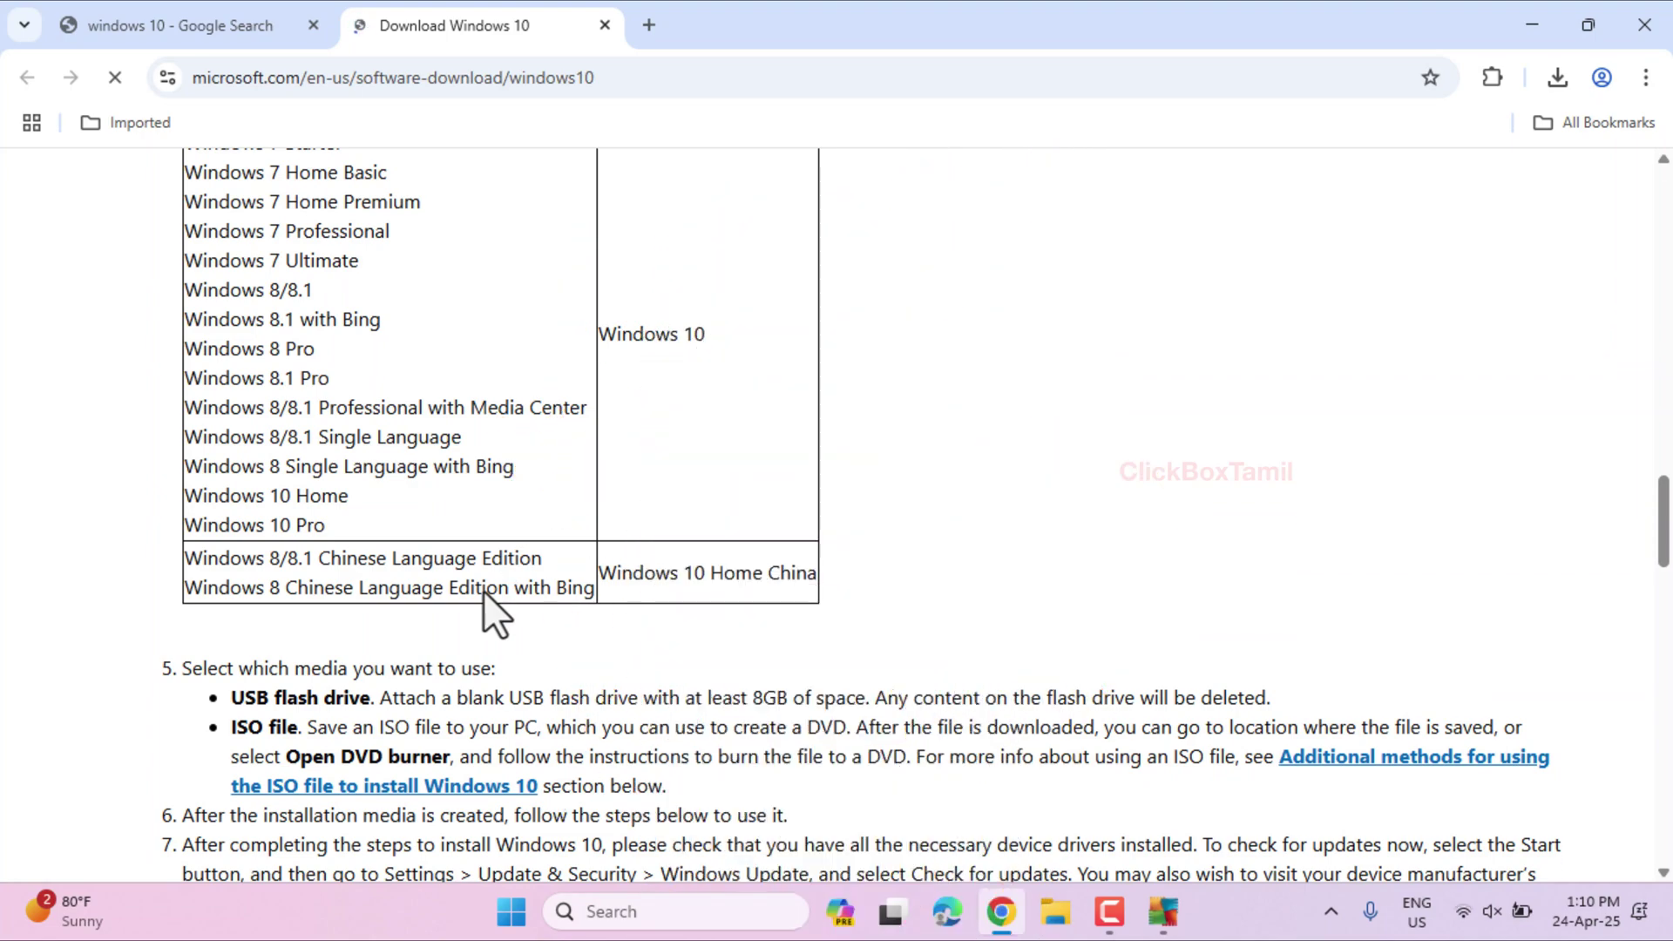
{"action": "scroll", "coordinate": [482, 589], "scroll_direction": "up", "scroll_amount": 6}
{"action": "scroll", "coordinate": [483, 589], "scroll_direction": "up", "scroll_amount": 8}
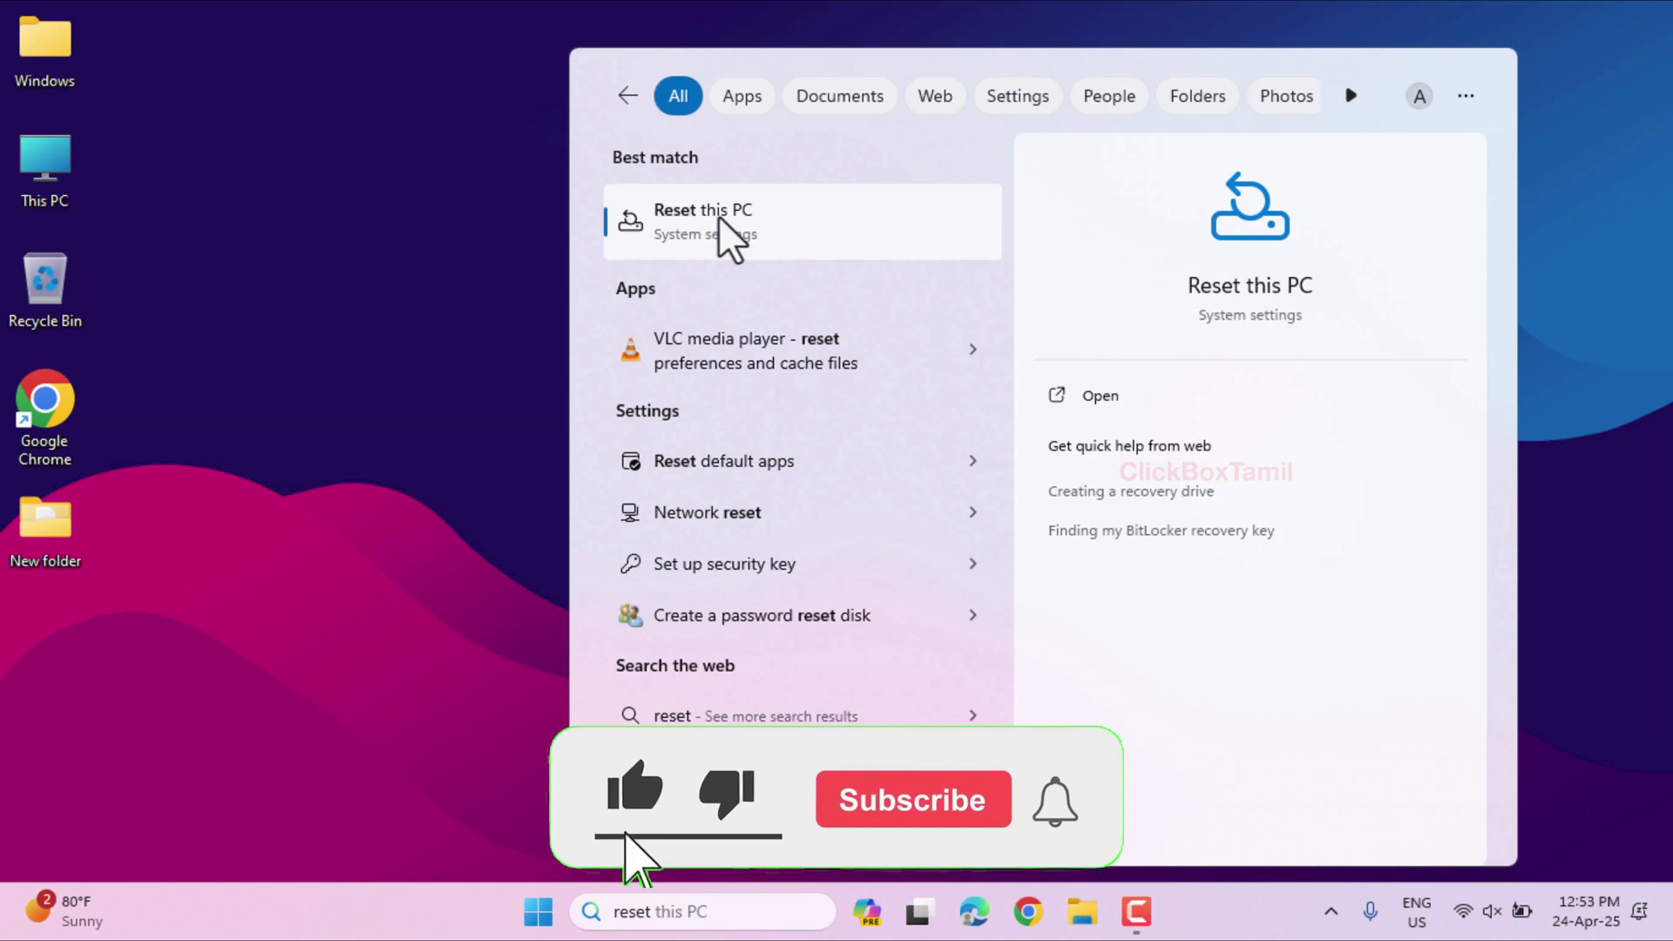
- Open the Reset this PC recovery settings and start a reset that keeps personal files
{"action": "left_click", "coordinate": [718, 217]}
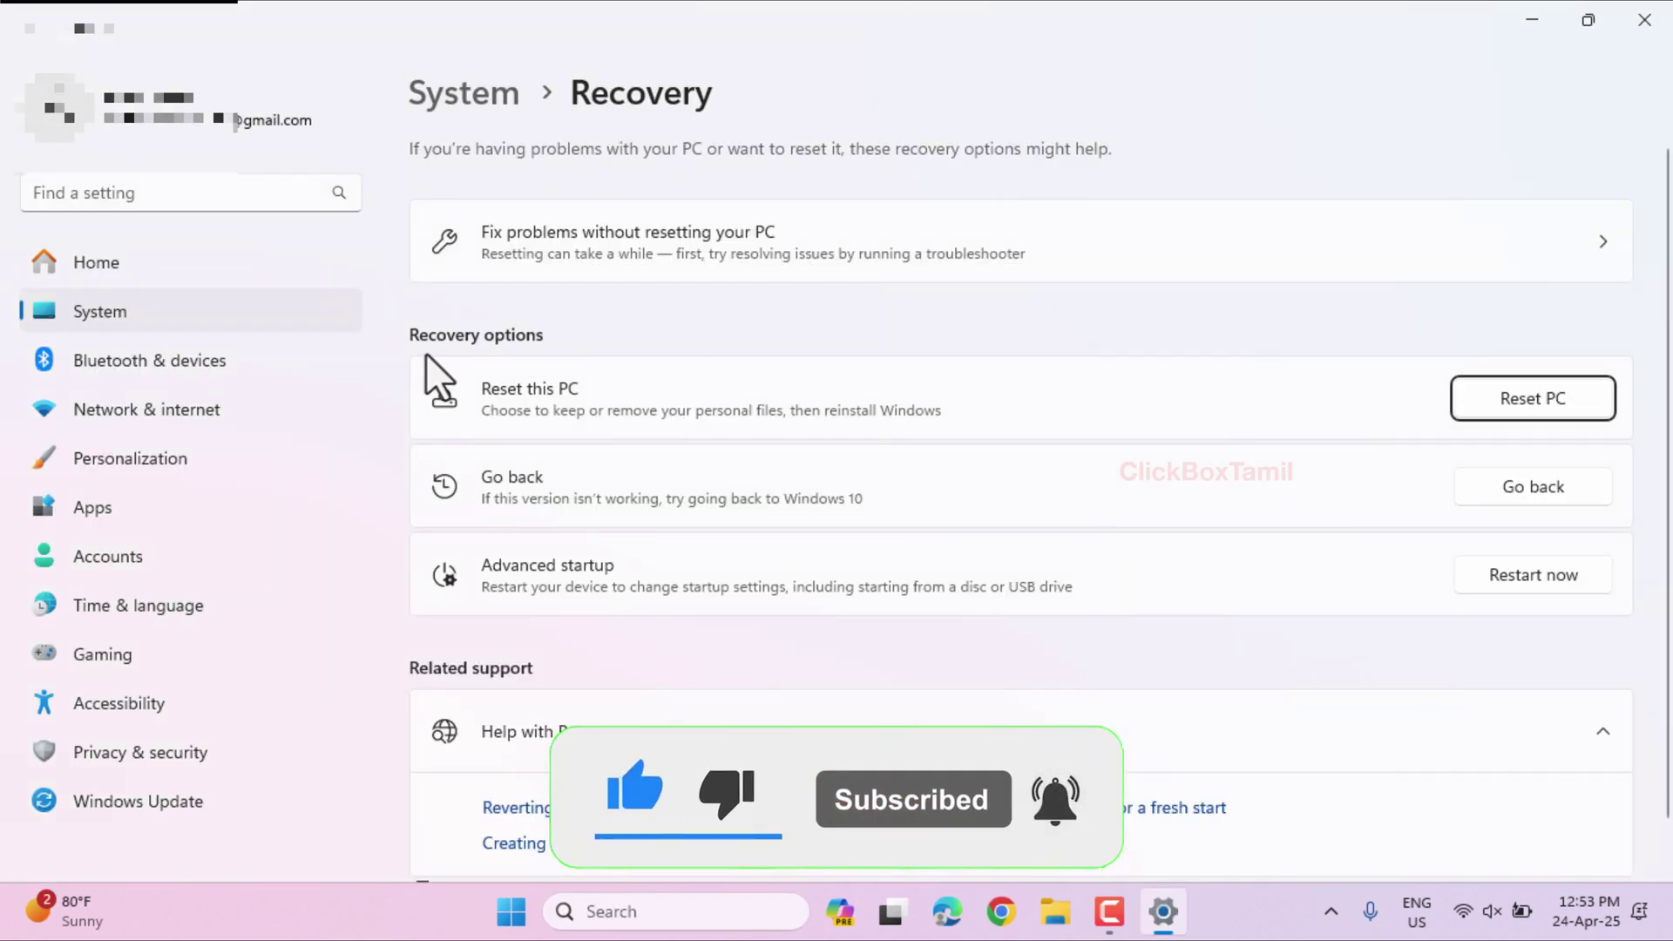
{"action": "left_click", "coordinate": [1531, 410]}
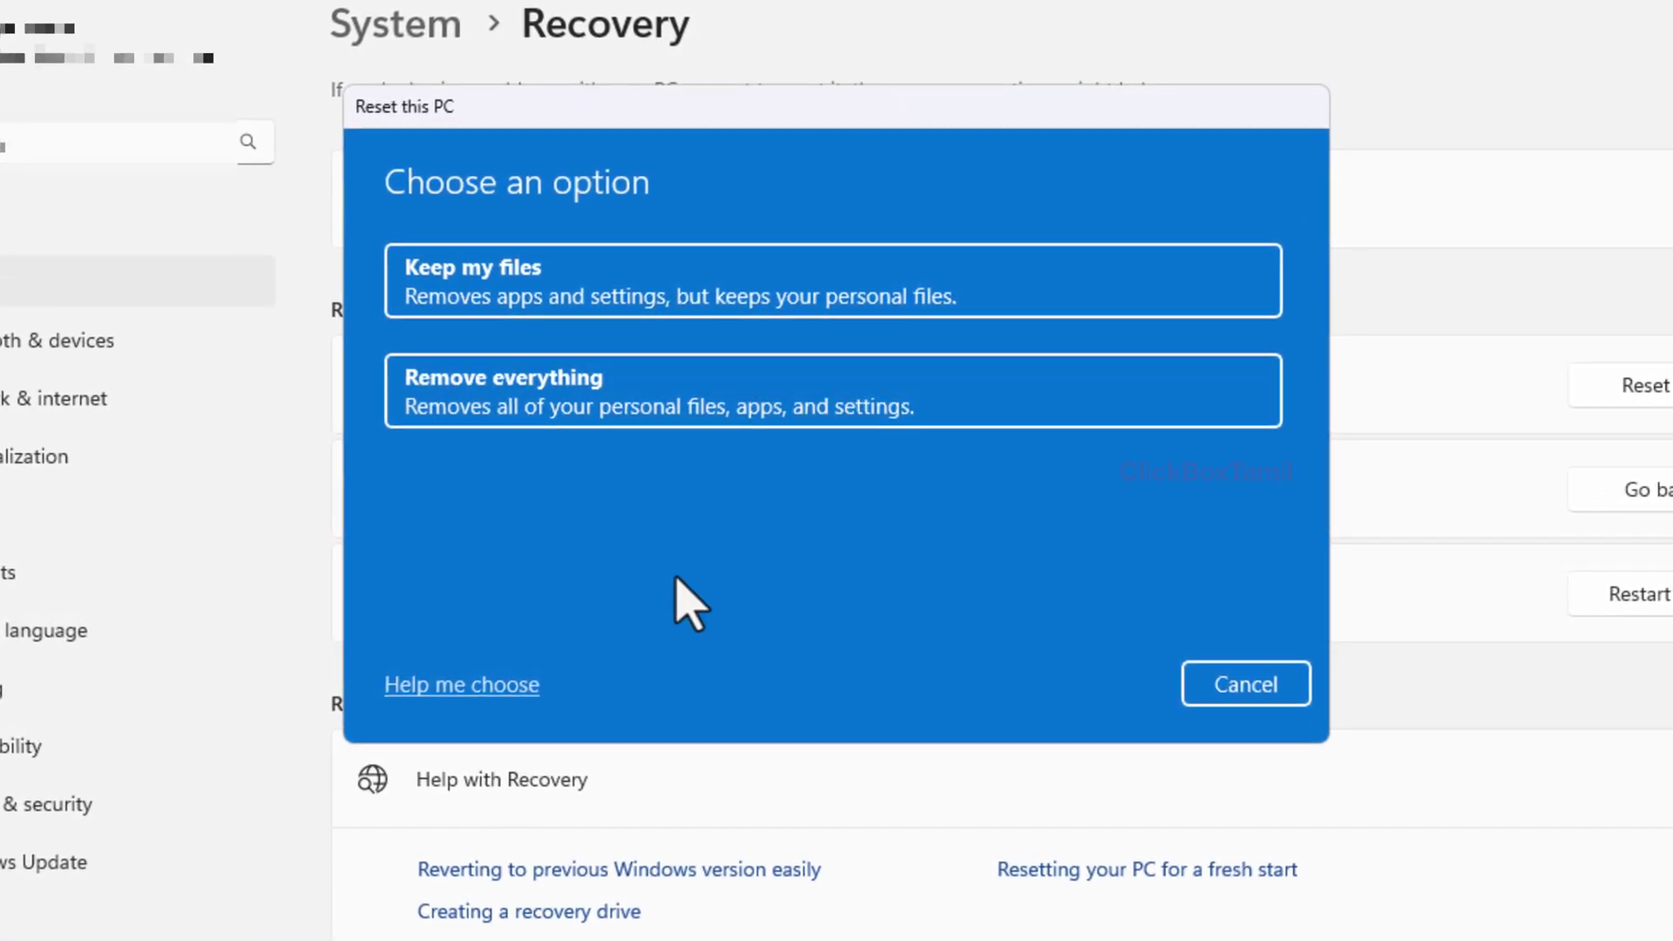
{"action": "left_click", "coordinate": [609, 413]}
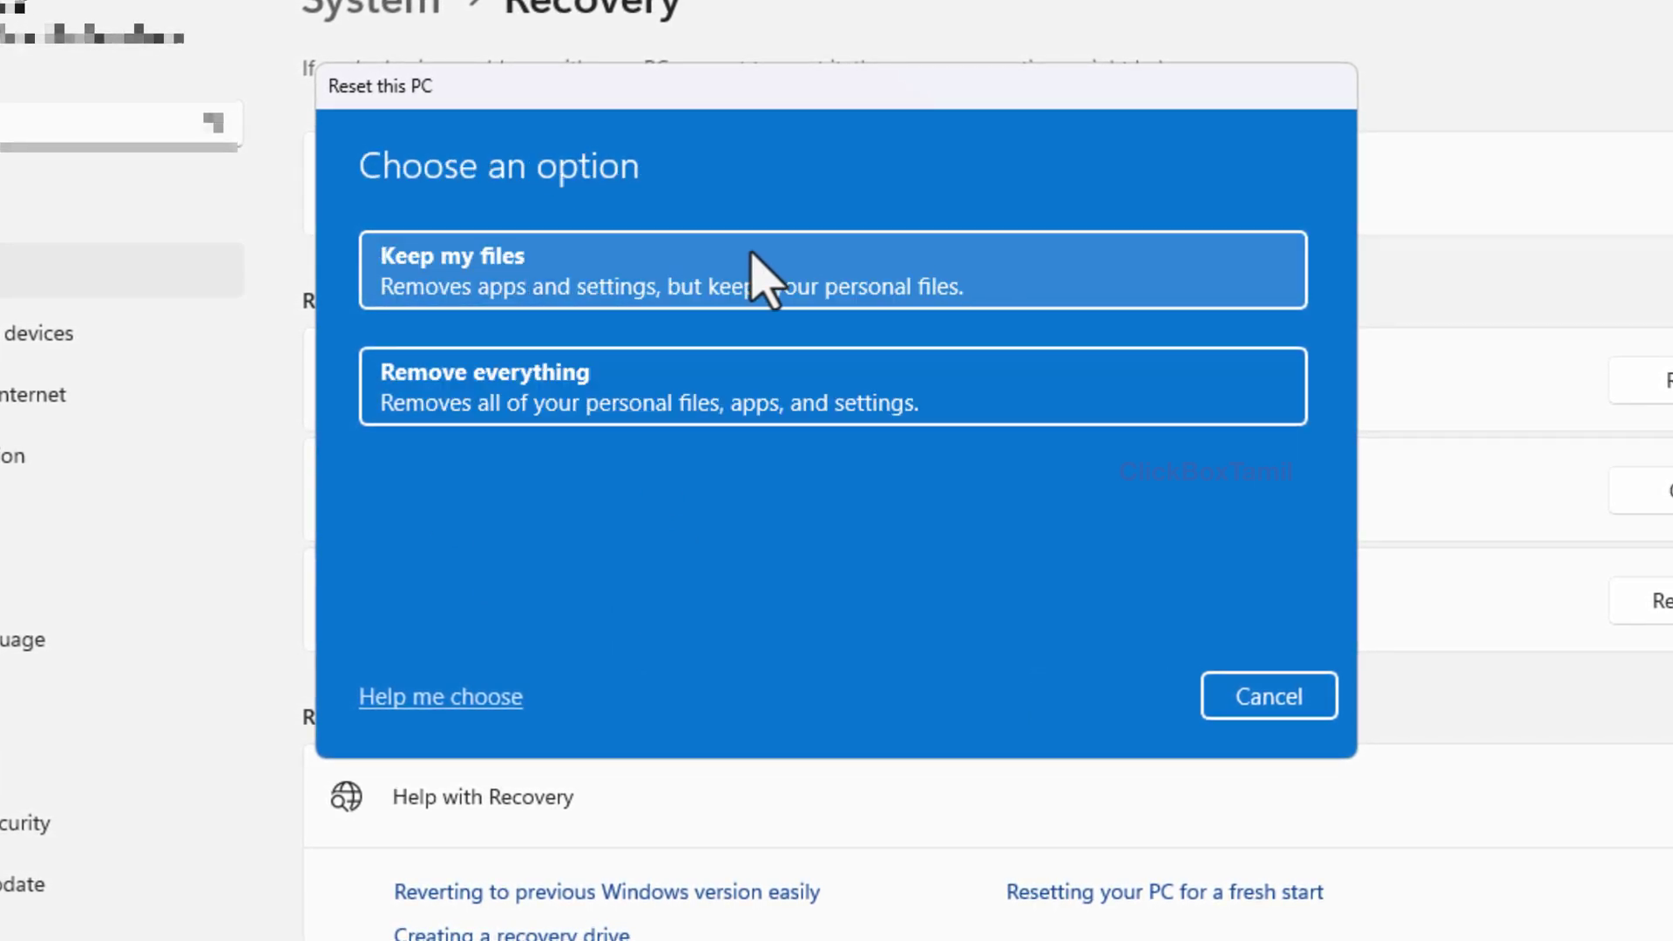
{"action": "left_click", "coordinate": [1001, 299]}
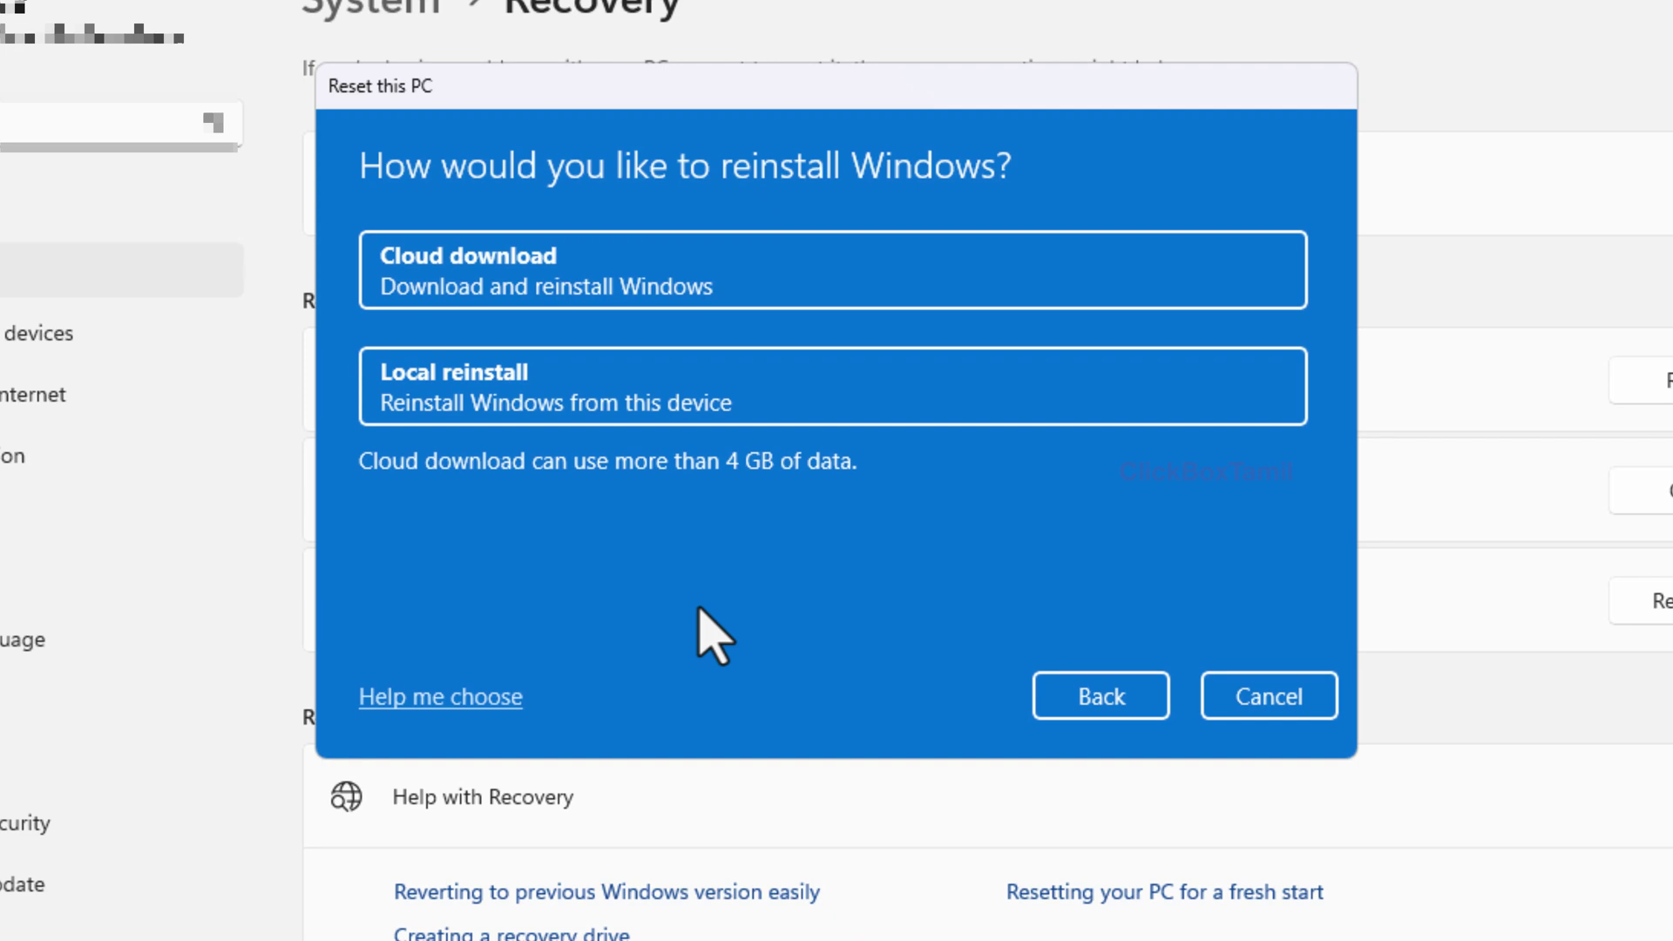
- Set the reset to use Local reinstall instead of Cloud download and continue past the additional settings
{"action": "left_click", "coordinate": [815, 298]}
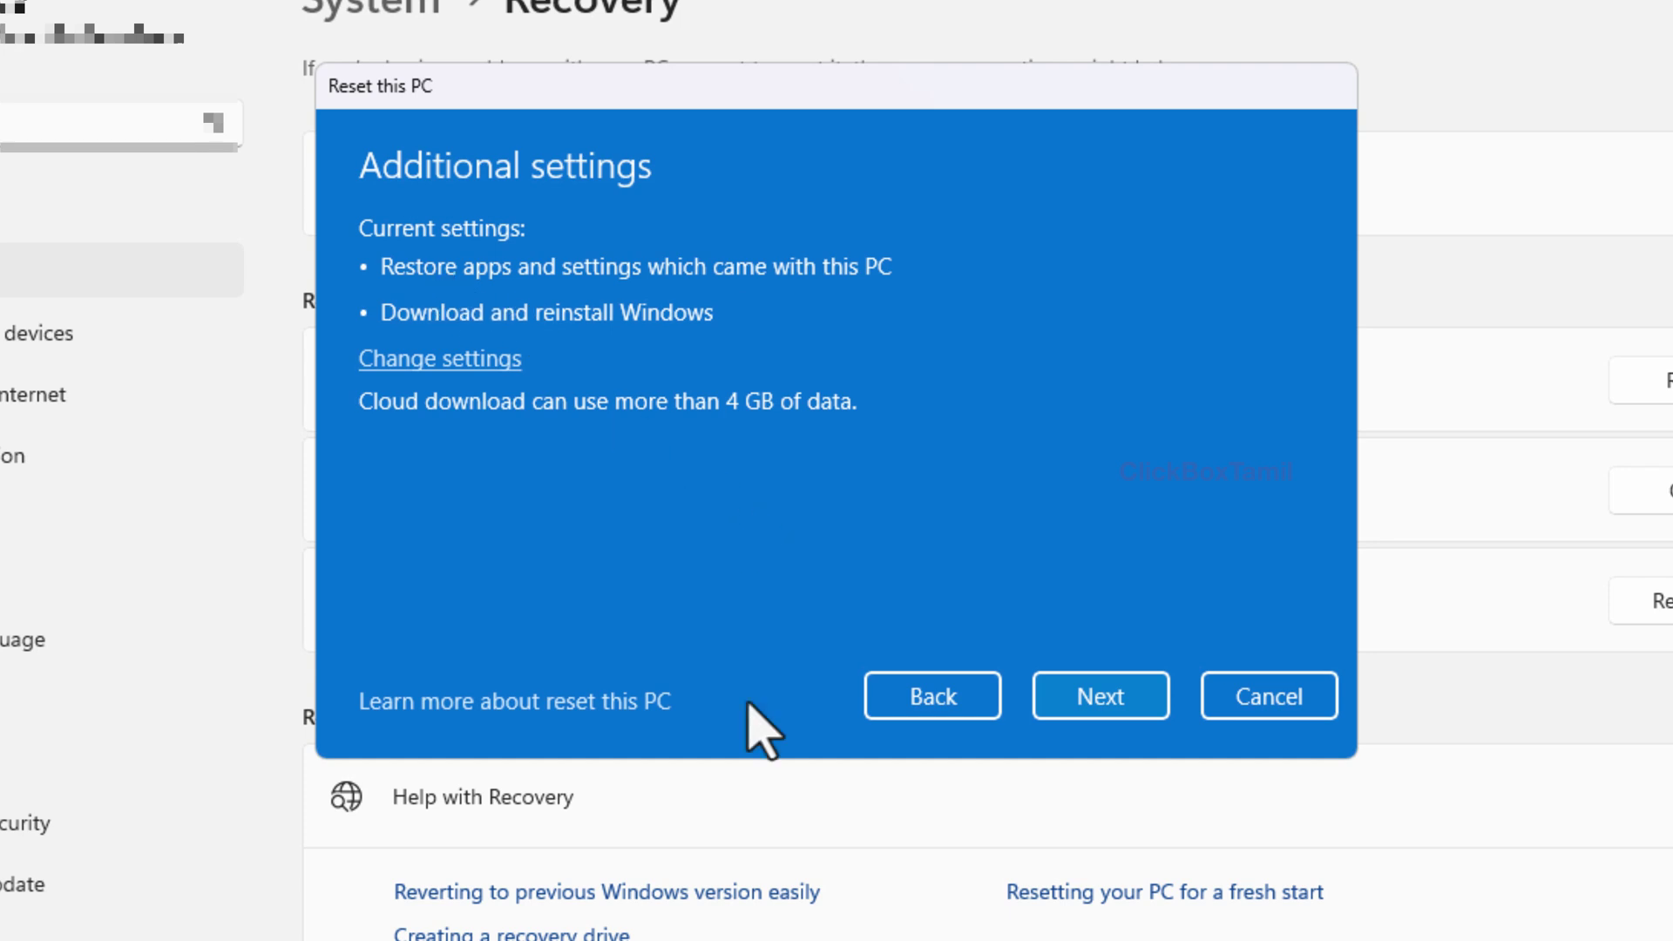
{"action": "left_click", "coordinate": [898, 688]}
{"action": "left_click", "coordinate": [890, 377]}
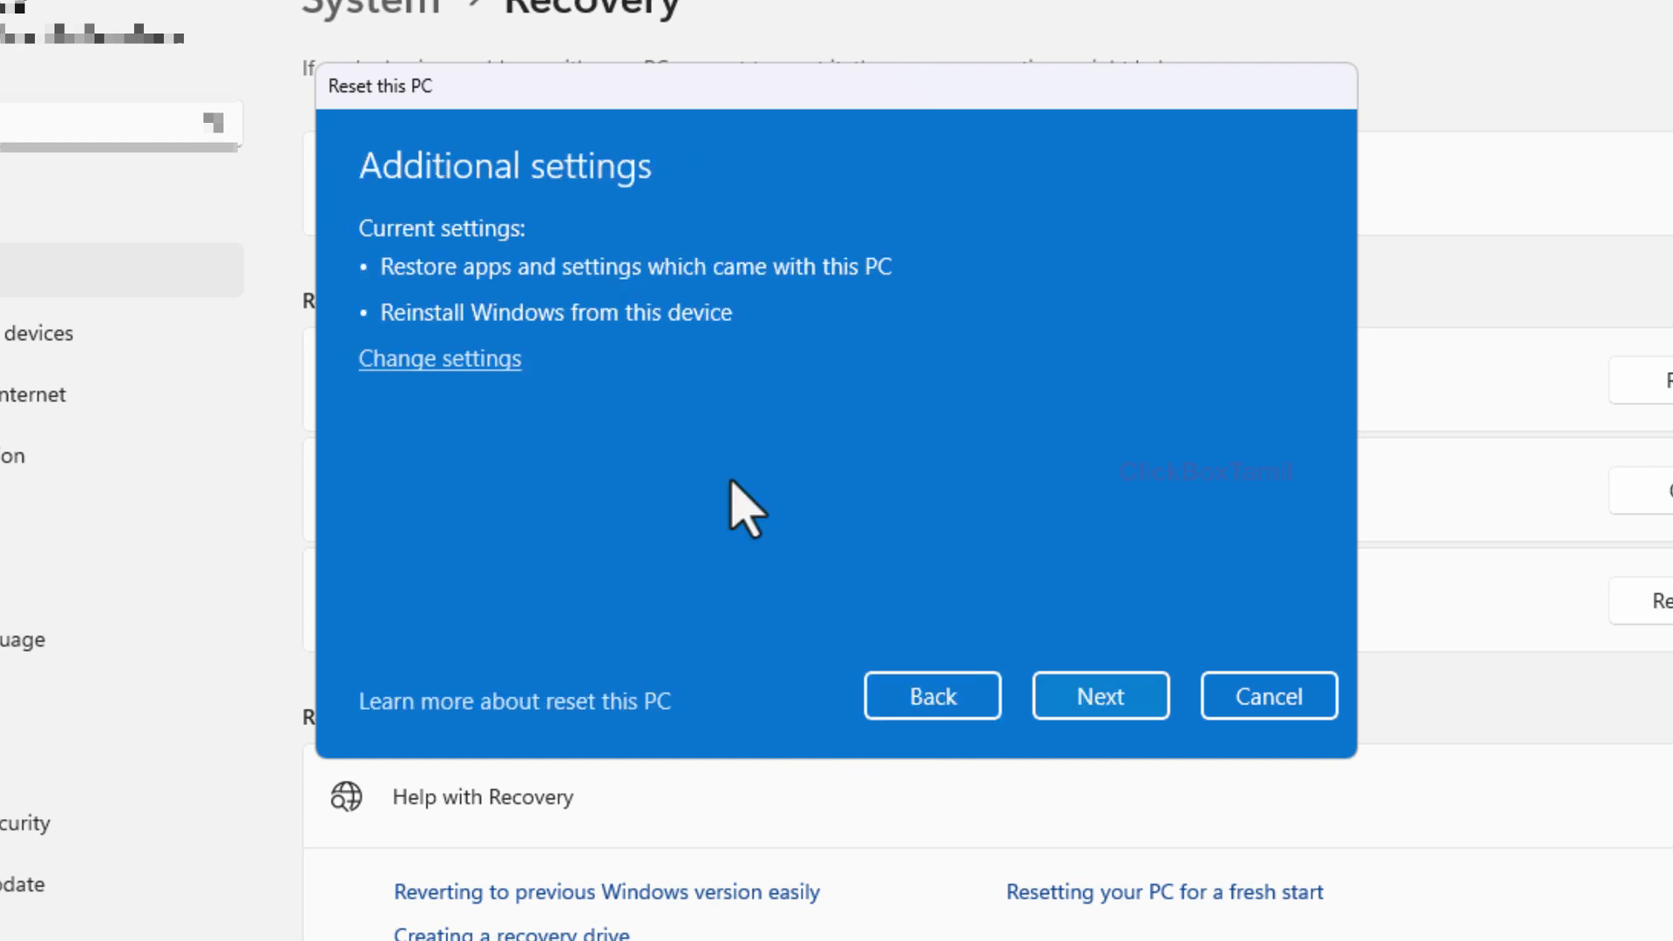
{"action": "left_click", "coordinate": [1091, 695]}
{"action": "left_click", "coordinate": [1089, 697]}
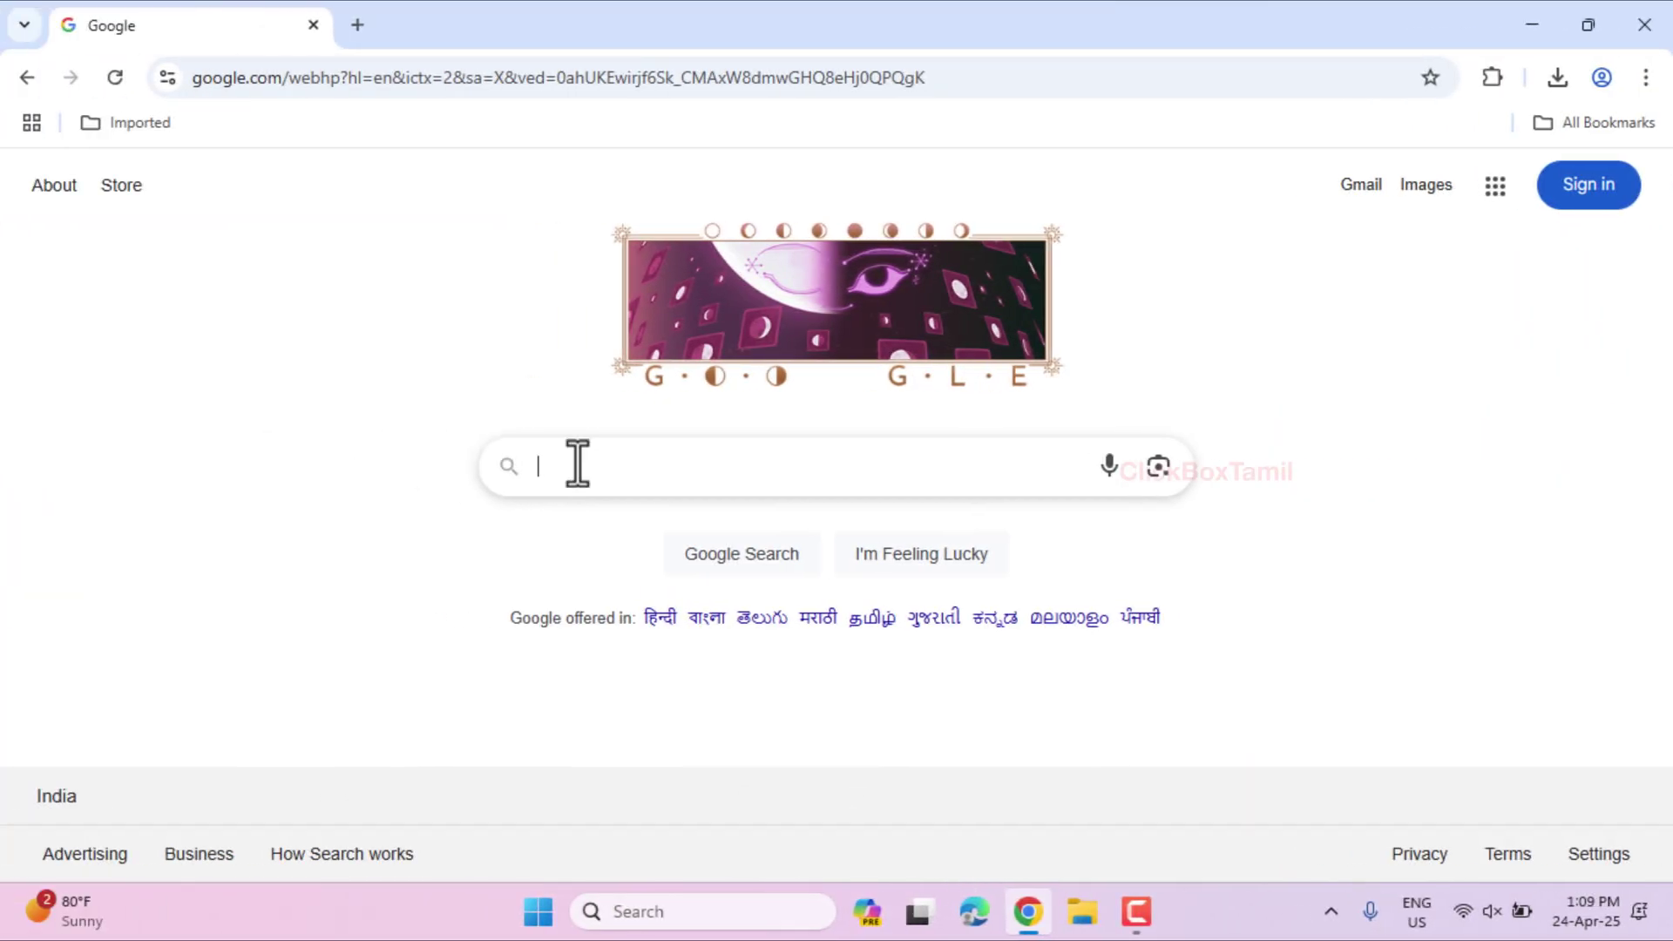
- Search Google for "windows 10" and open Microsoft's Windows 10 Disc Image (ISO File) download result in a new tab
{"action": "type", "text": "windows "}
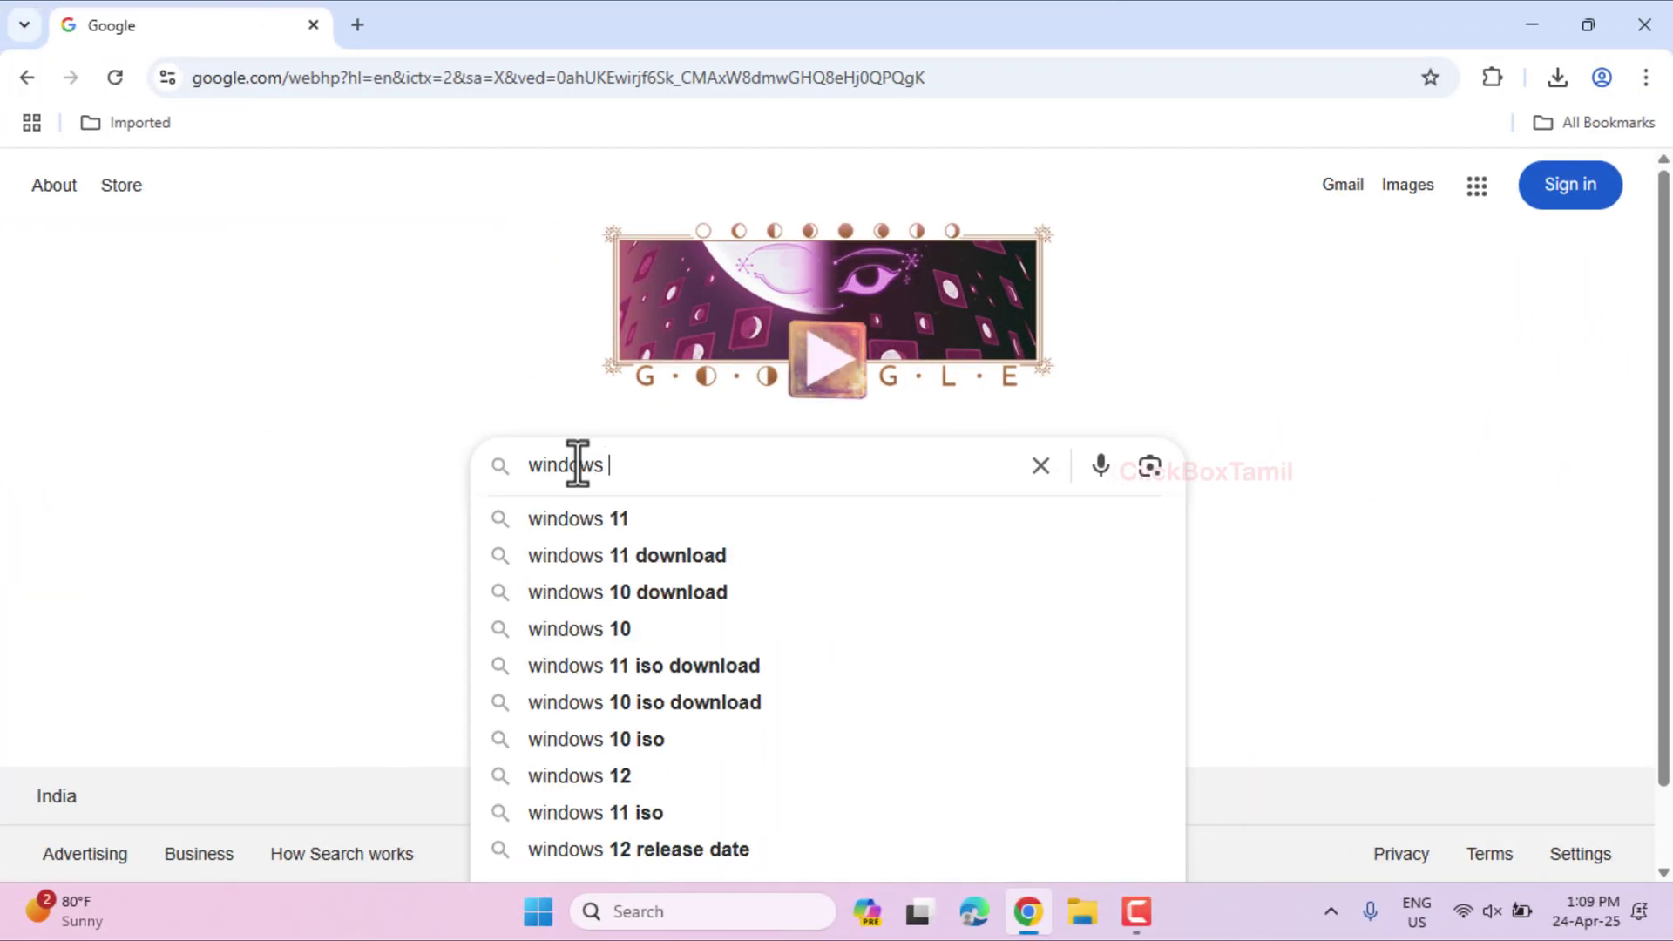
{"action": "type", "text": "10"}
{"action": "key", "text": "Return"}
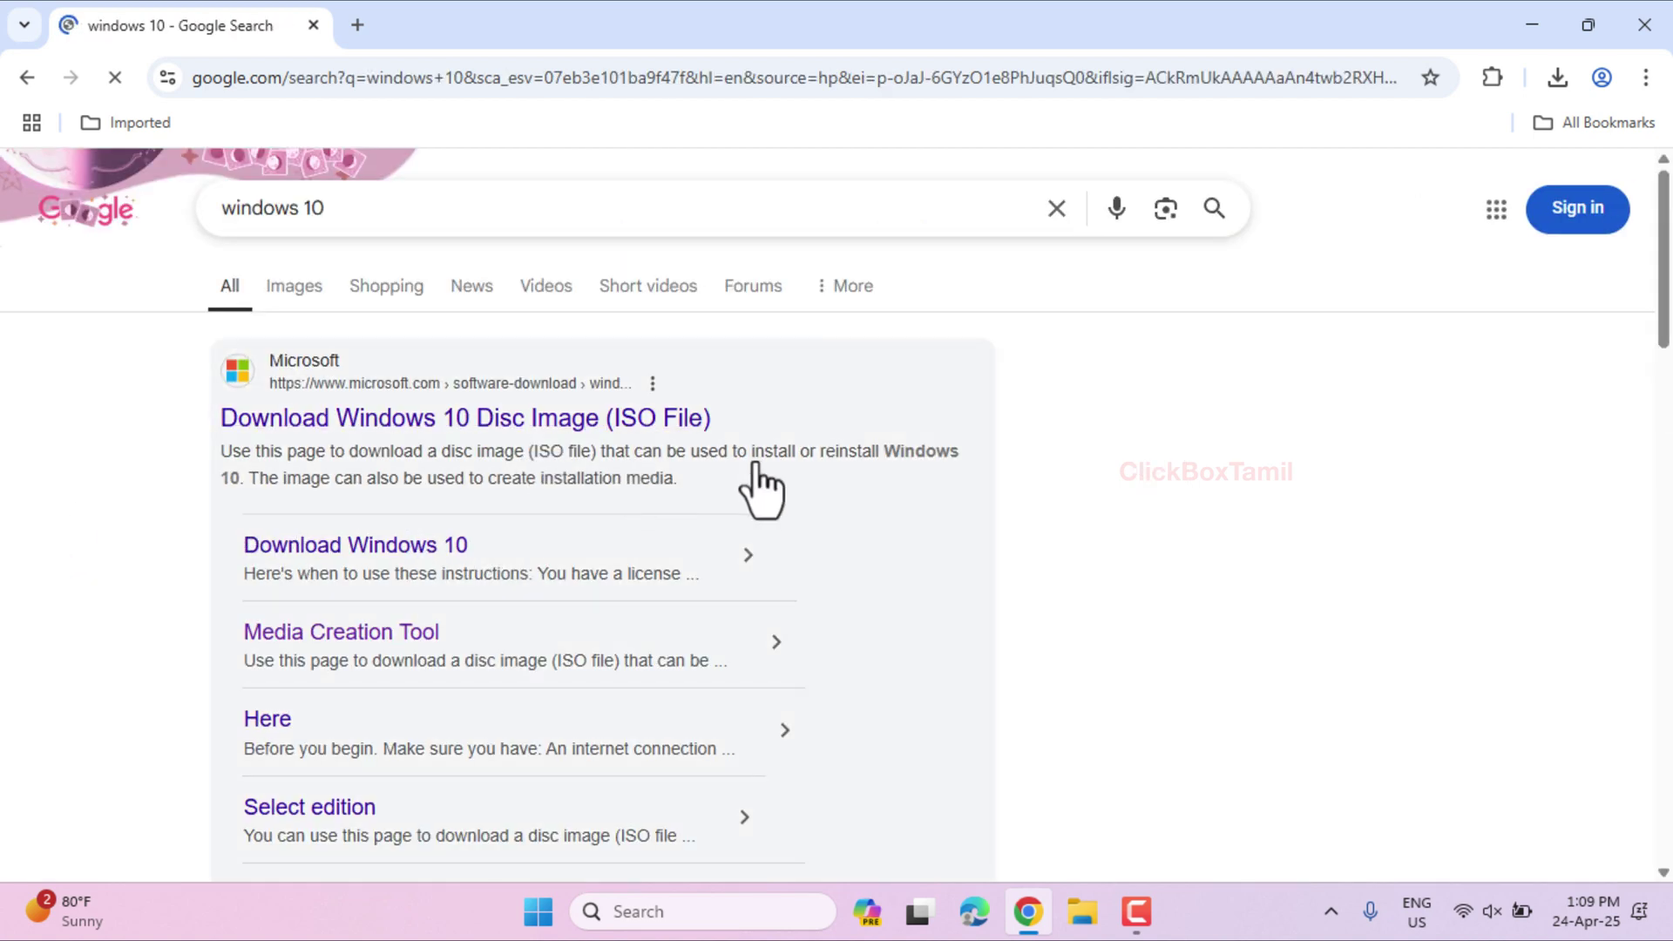
{"action": "right_click", "coordinate": [694, 423]}
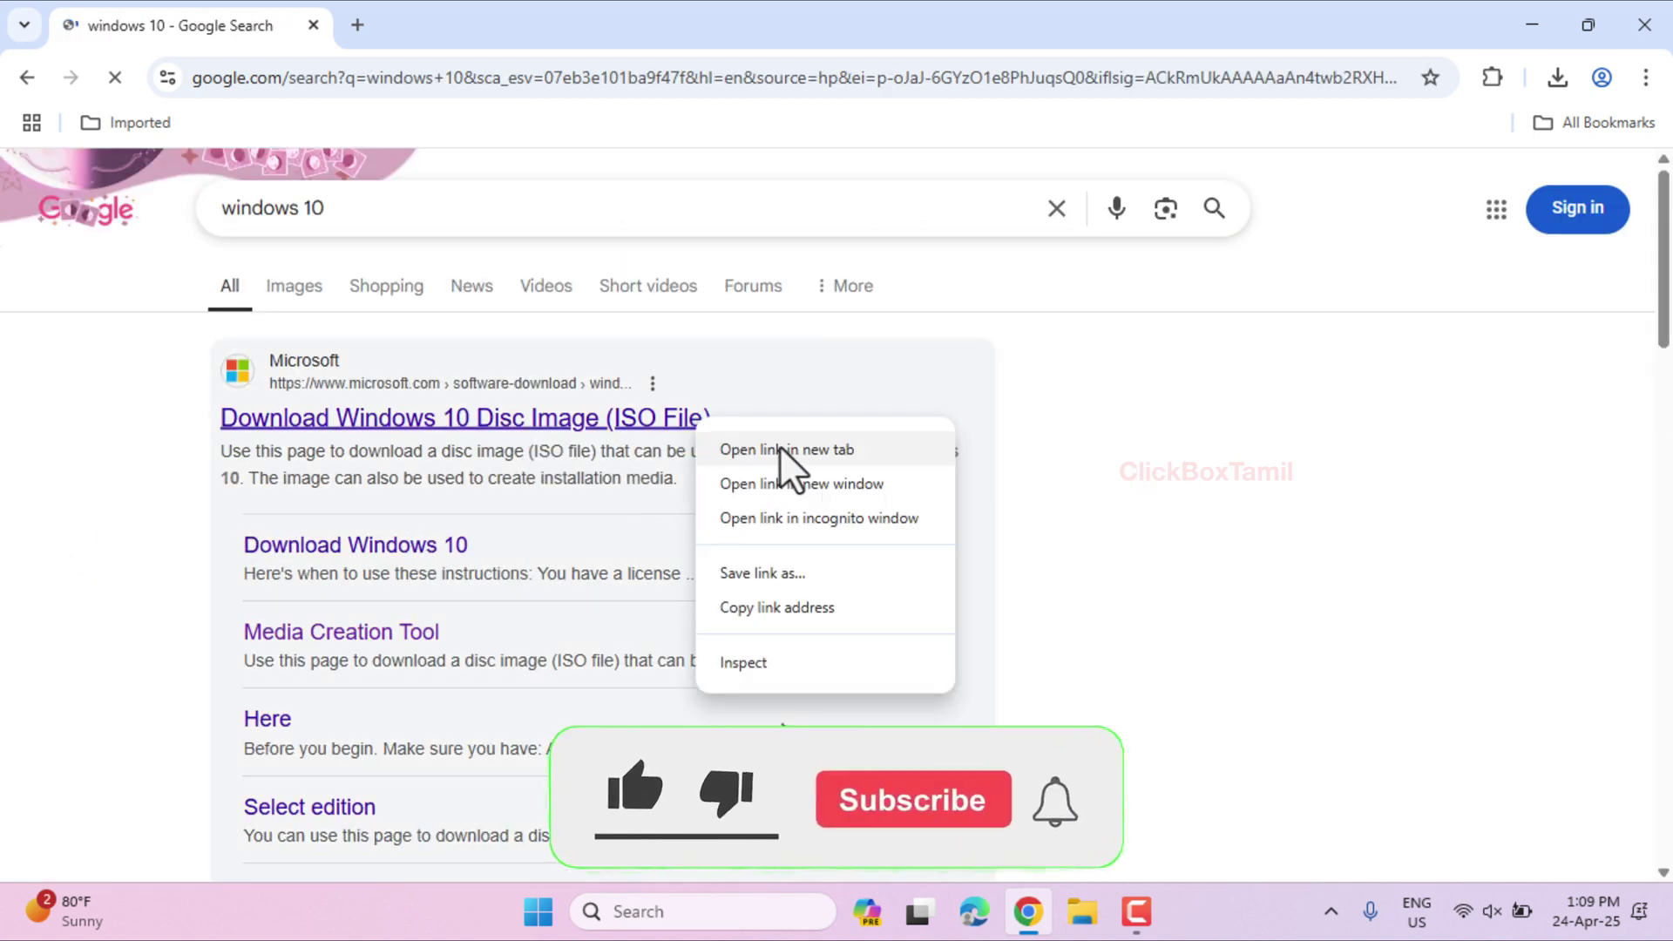
{"action": "left_click", "coordinate": [453, 420]}
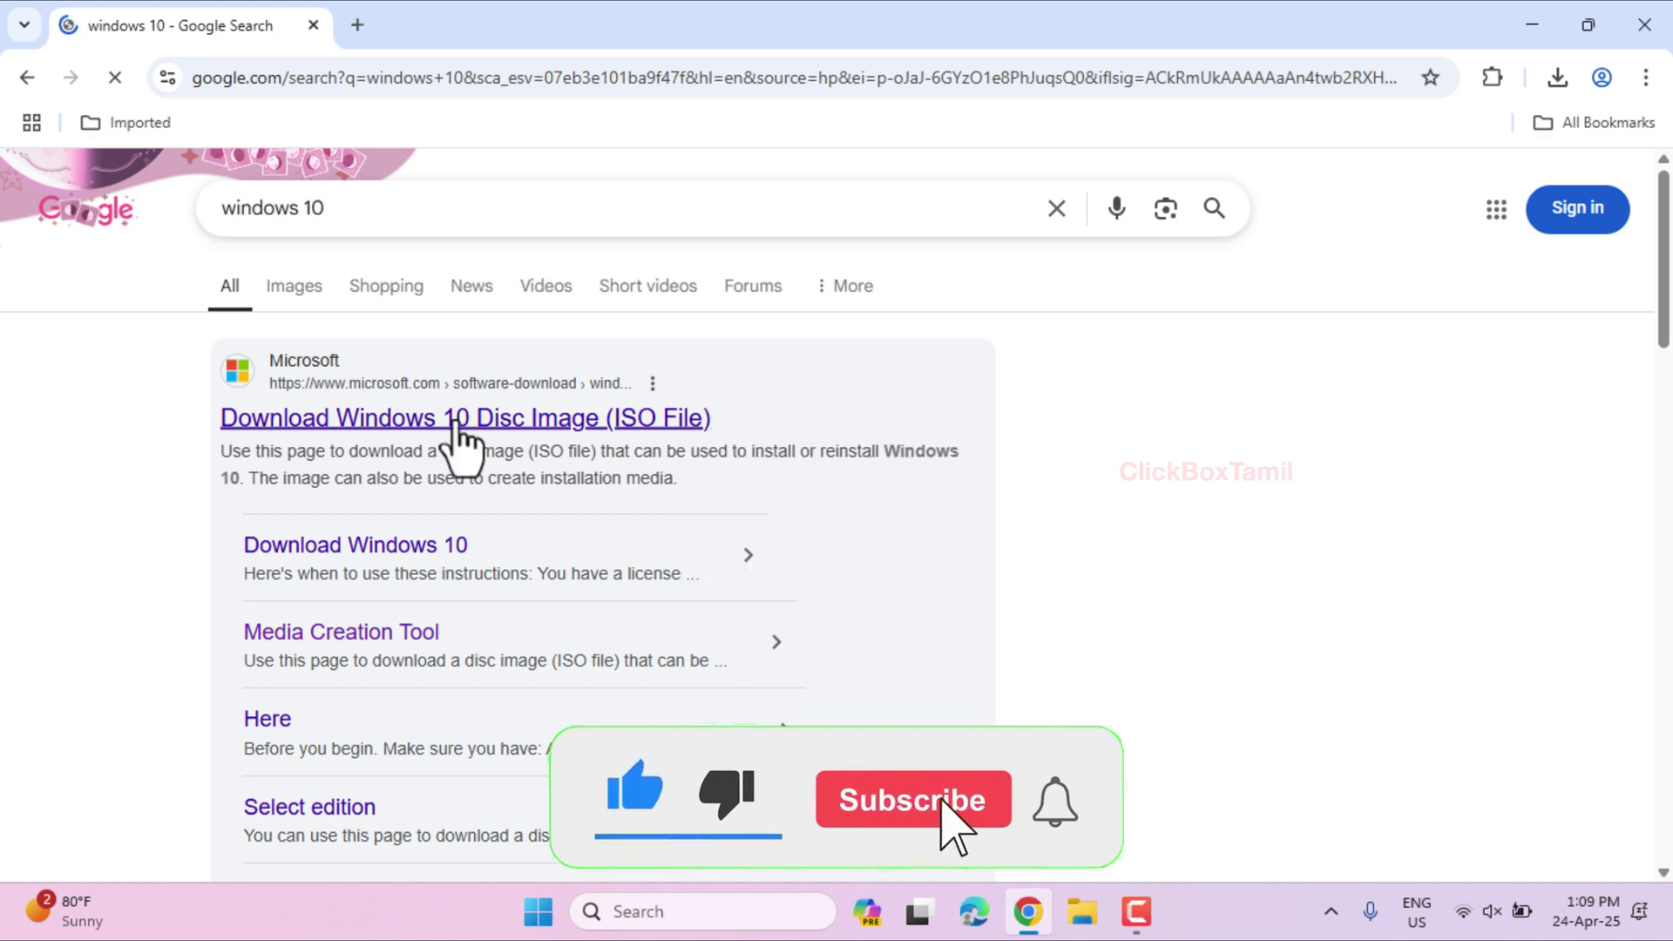
{"action": "right_click", "coordinate": [455, 420]}
{"action": "left_click", "coordinate": [514, 449]}
{"action": "left_click", "coordinate": [474, 25]}
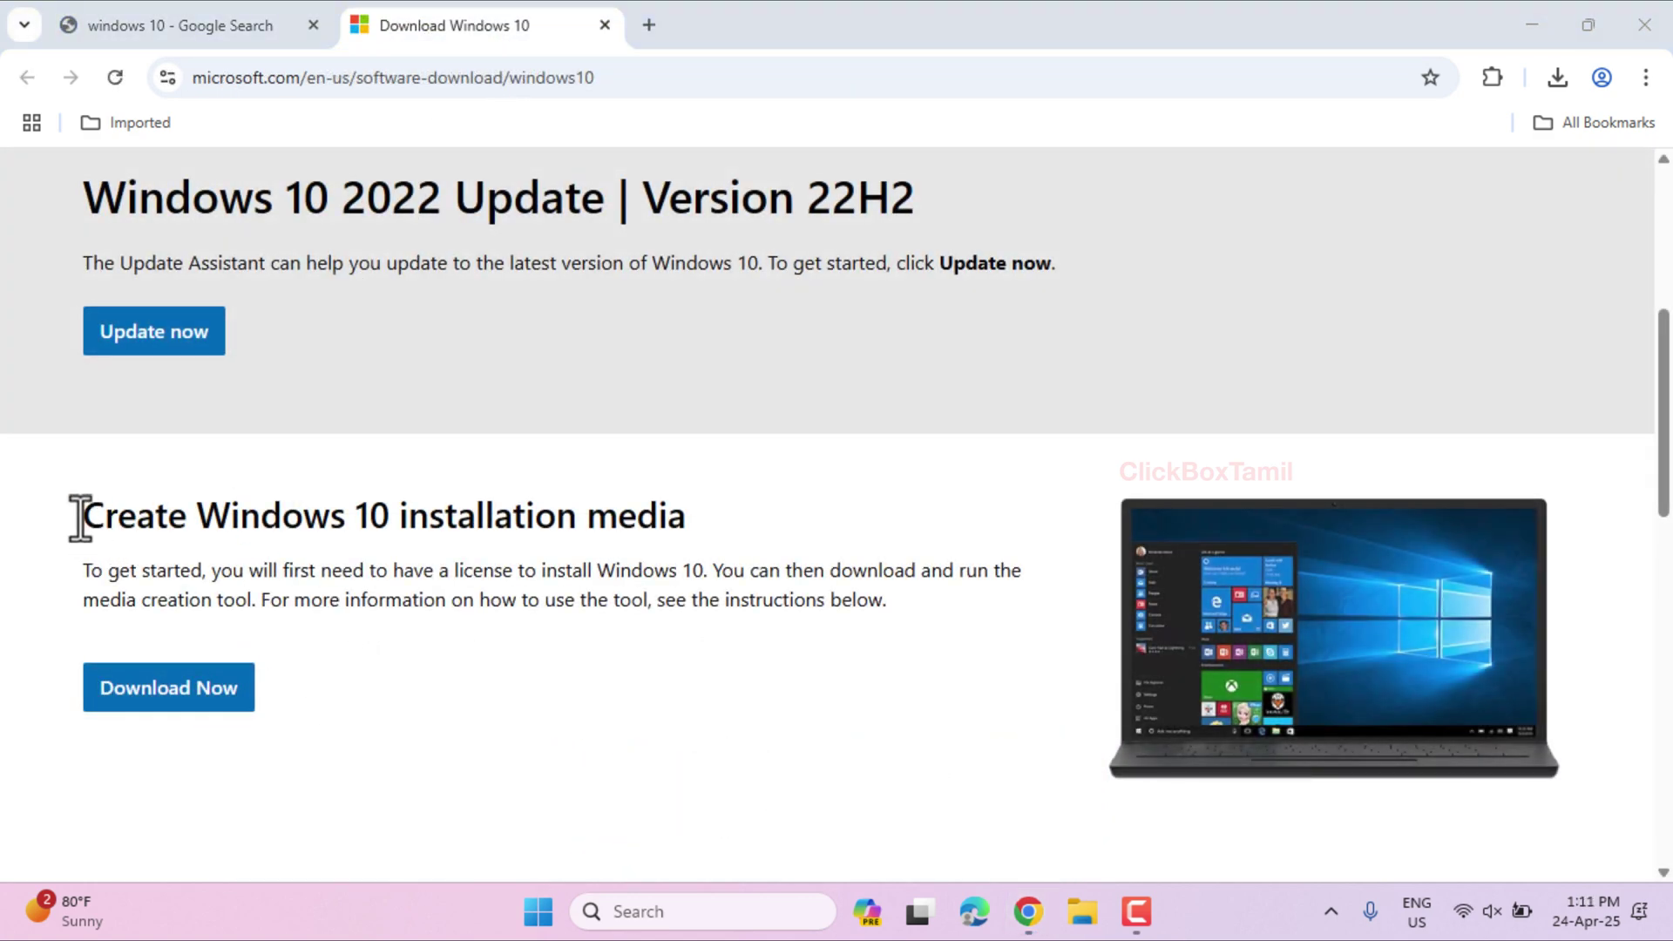
- Download the media creation tool from the Create Windows 10 installation media section
{"action": "left_click_drag", "start_coordinate": [78, 515], "coordinate": [571, 522]}
{"action": "left_click", "coordinate": [269, 515]}
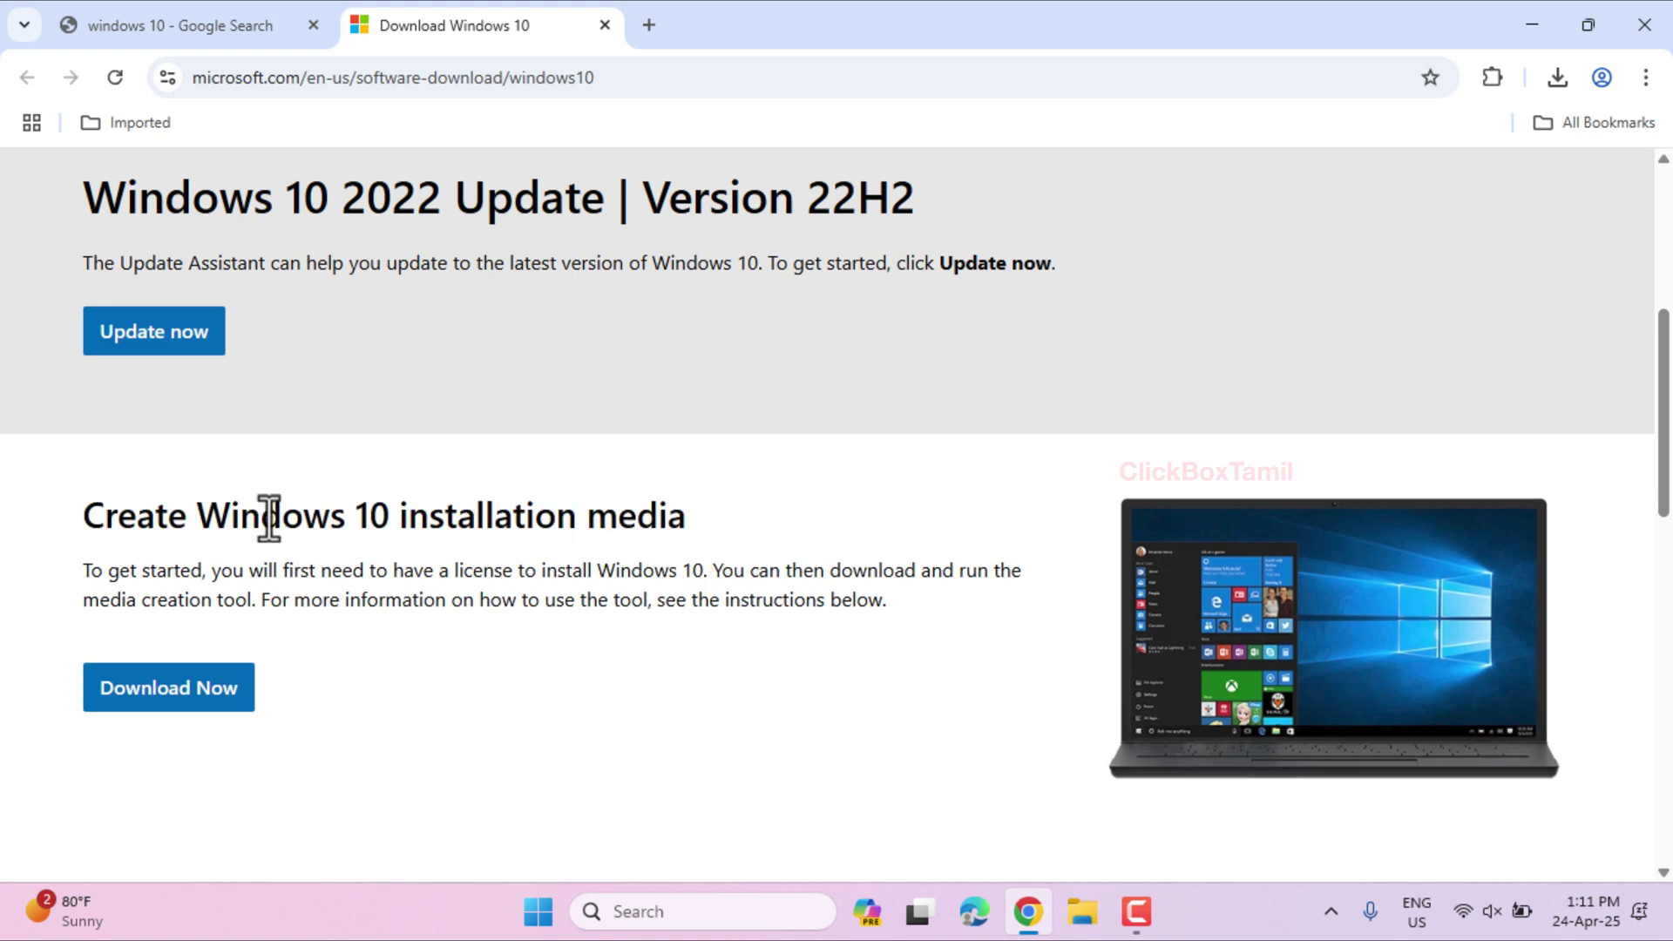
{"action": "left_click", "coordinate": [198, 696]}
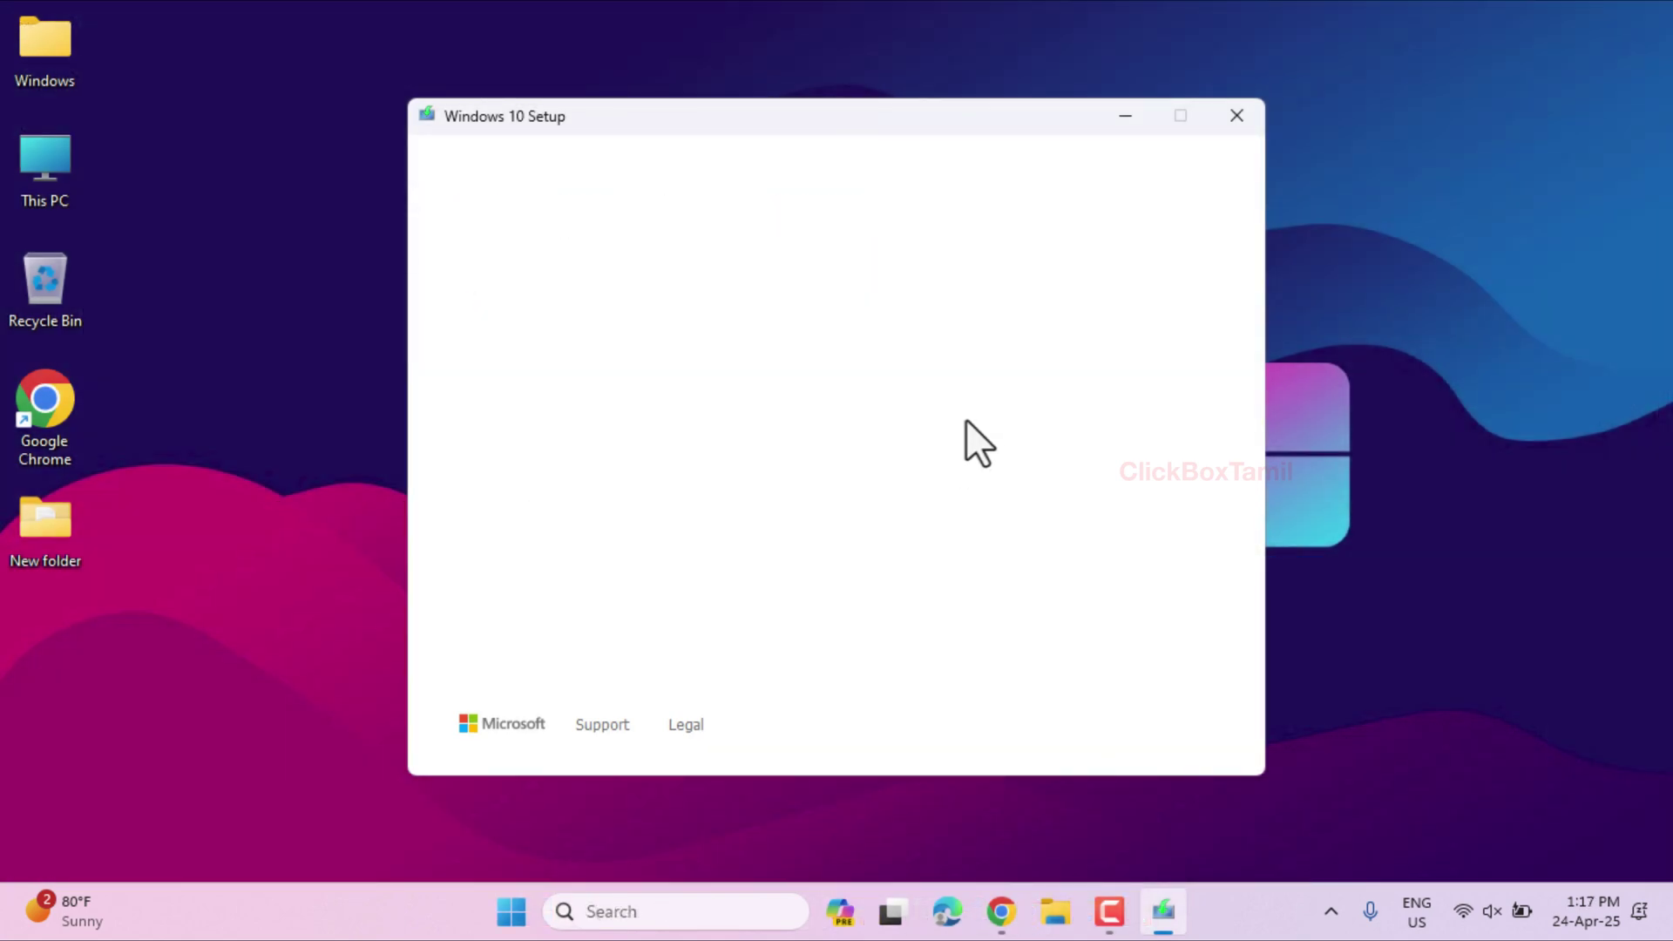
- Continue through Windows 10 Setup and choose to create installation media for another PC
{"action": "left_click", "coordinate": [1159, 734]}
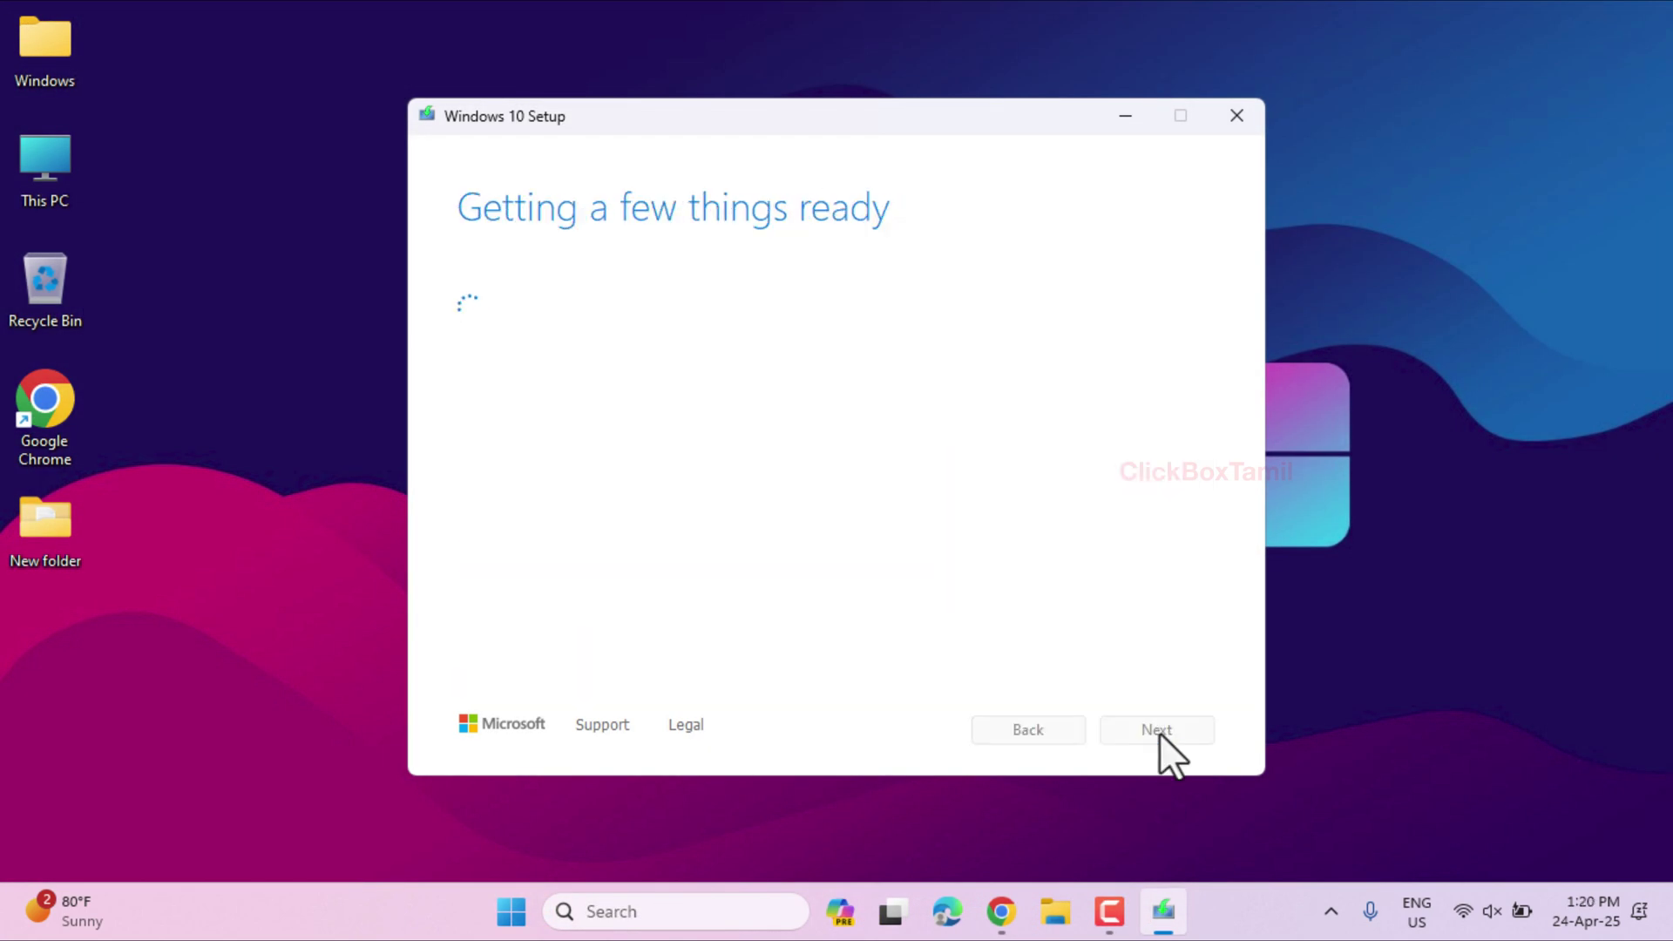
{"action": "left_click", "coordinate": [465, 330]}
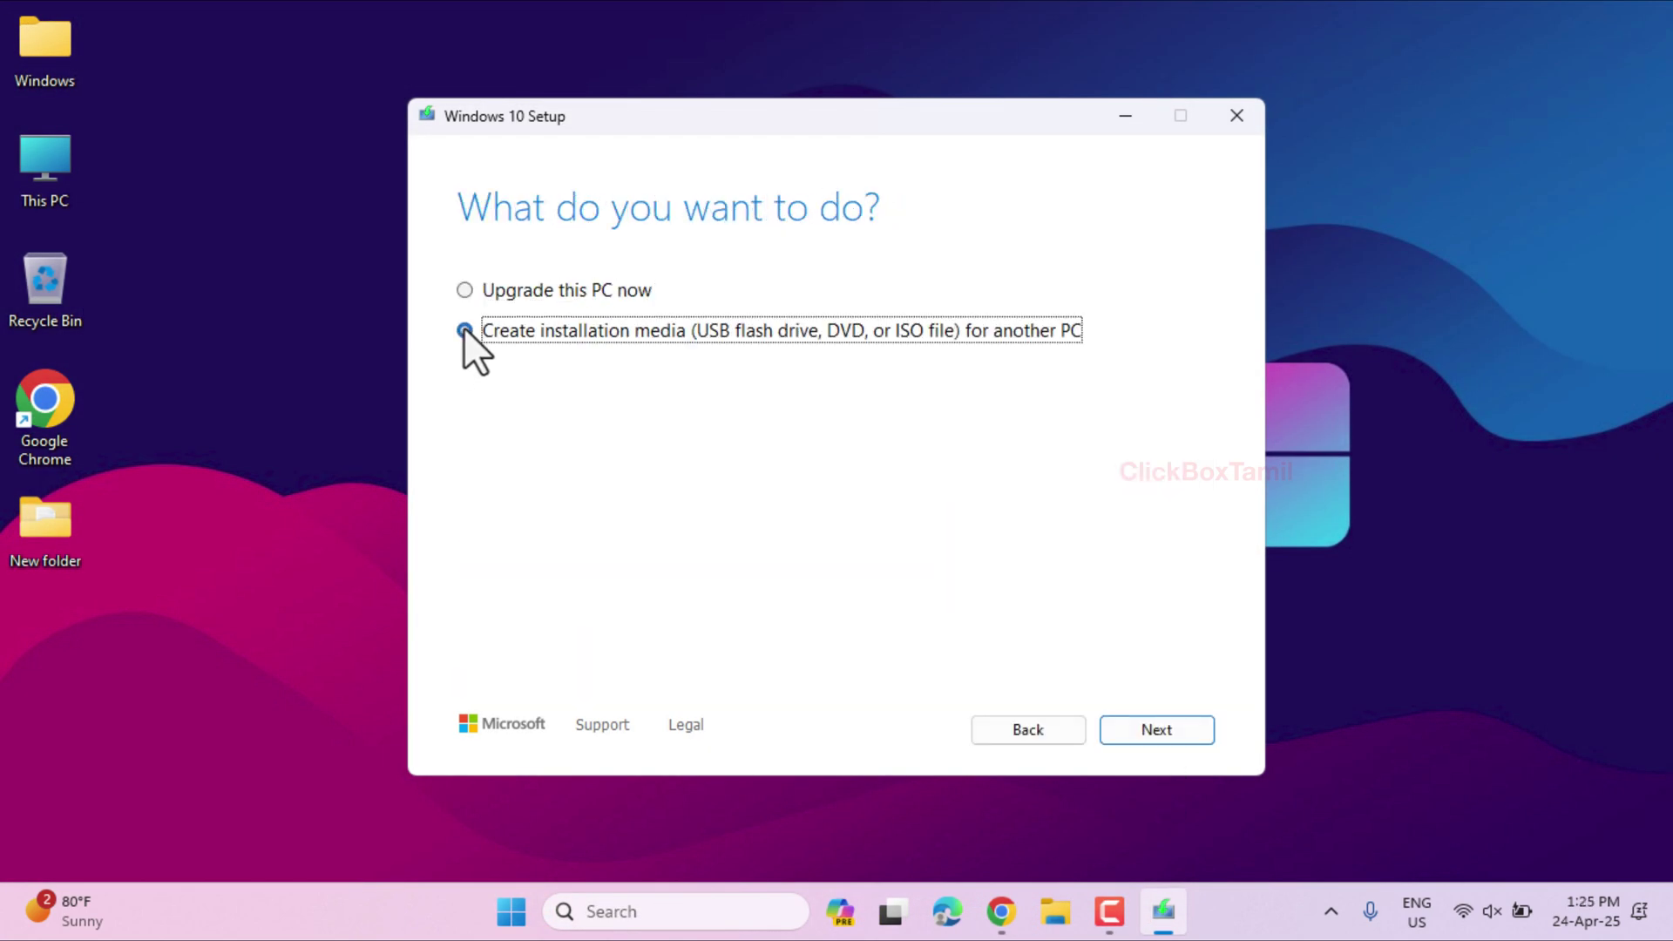
{"action": "left_click", "coordinate": [1123, 731]}
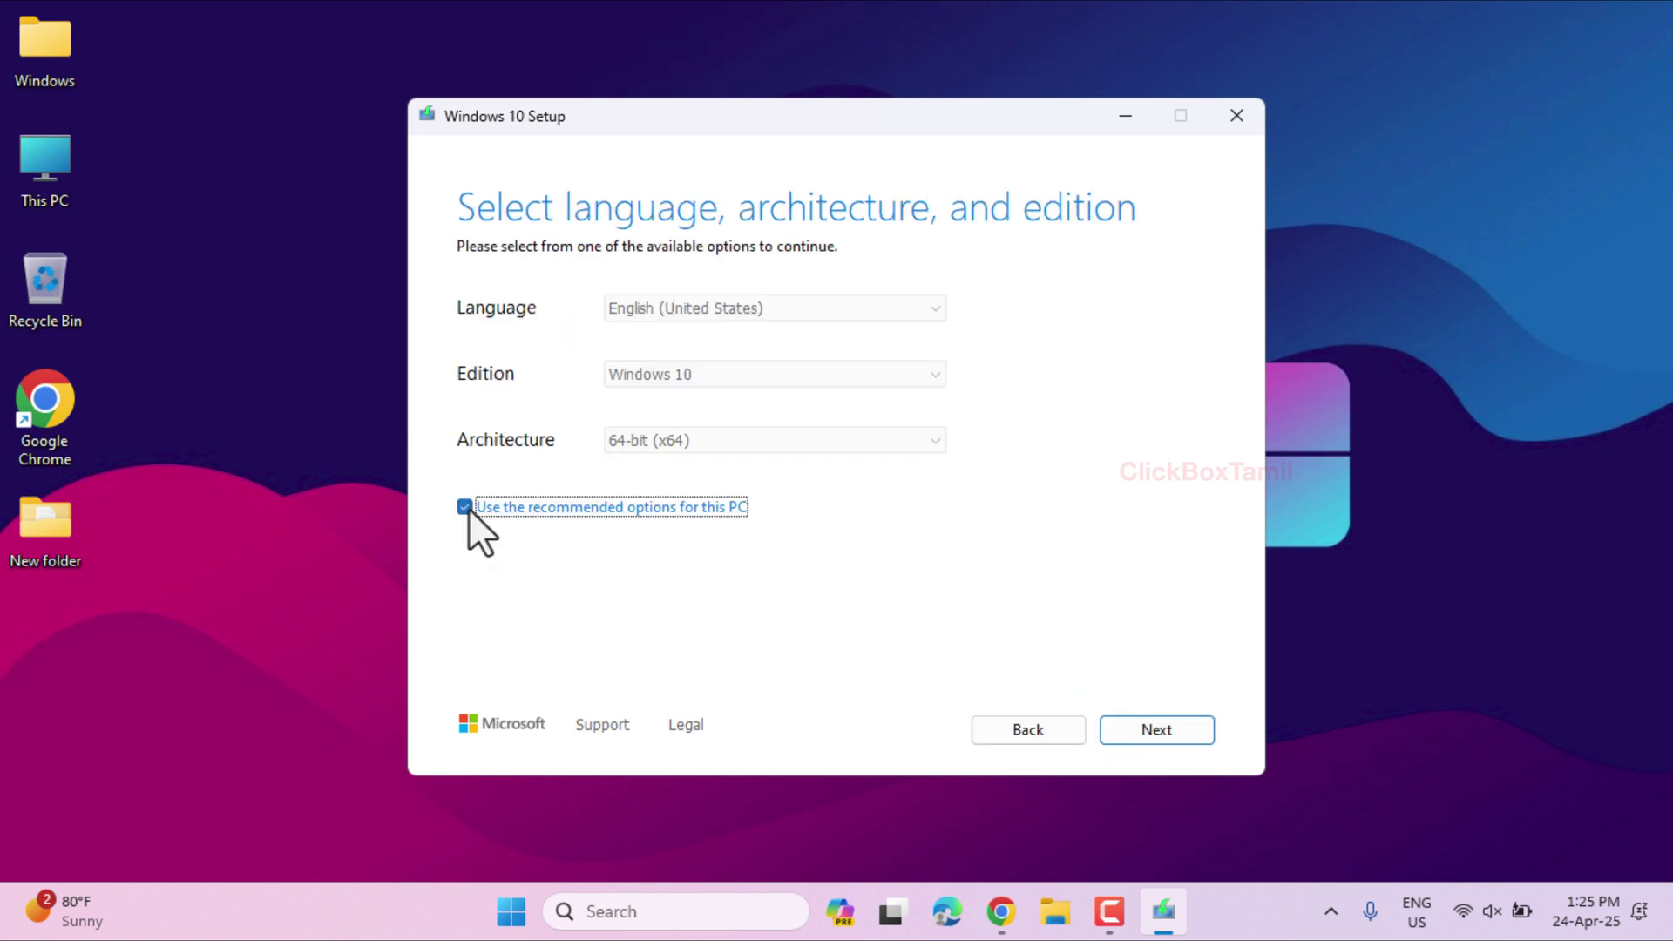
- Turn off the recommended options and continue with English (United States), Windows 10 and 64-bit (x64) architecture
{"action": "left_click", "coordinate": [467, 509]}
{"action": "left_click", "coordinate": [688, 447]}
{"action": "left_click", "coordinate": [657, 474]}
{"action": "left_click", "coordinate": [719, 308]}
{"action": "left_click", "coordinate": [719, 308]}
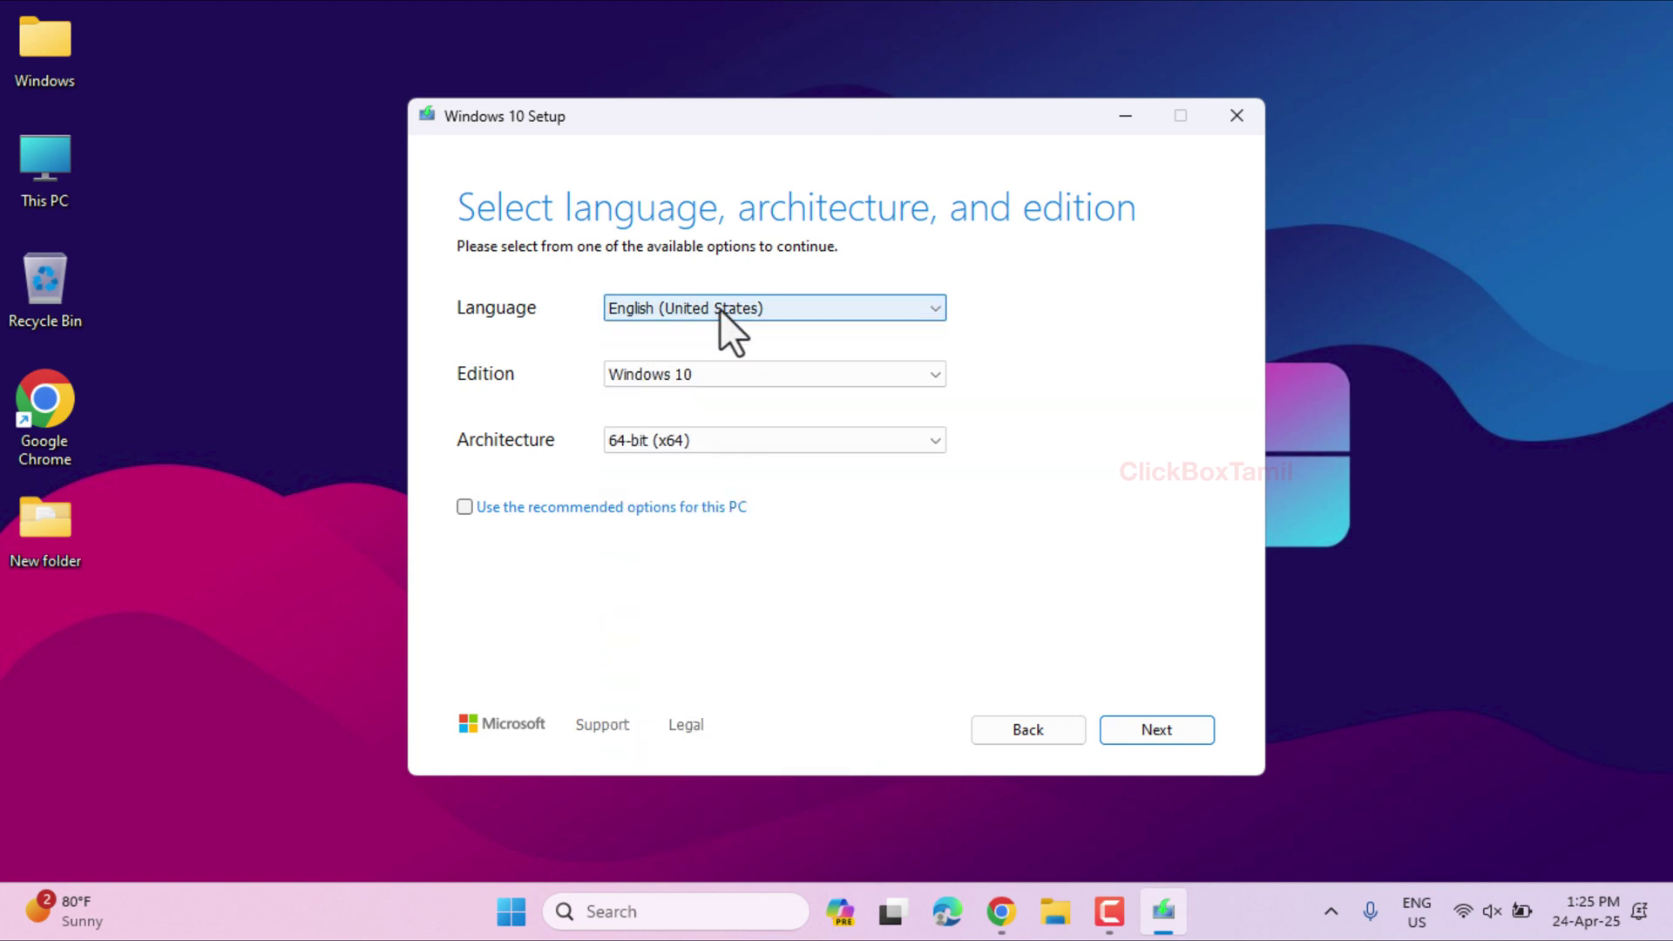
{"action": "left_click", "coordinate": [1154, 734]}
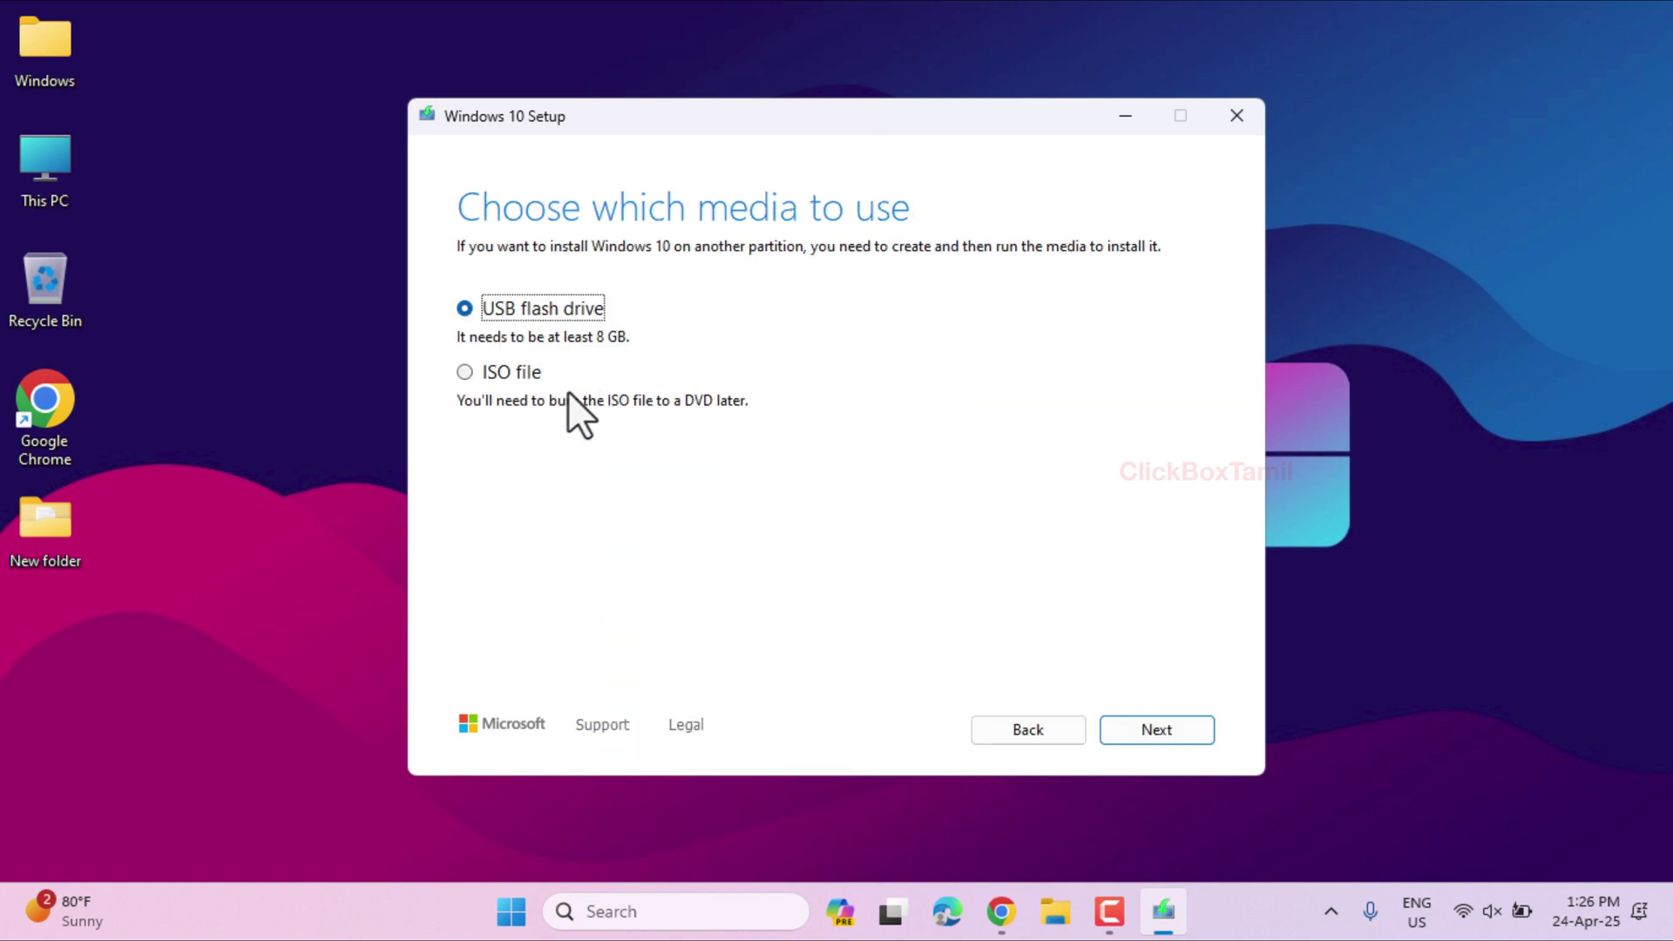
- Choose USB flash drive as the installation media, select removable drive E: and continue
{"action": "left_click", "coordinate": [465, 372]}
{"action": "left_click", "coordinate": [469, 310]}
{"action": "left_click", "coordinate": [1148, 730]}
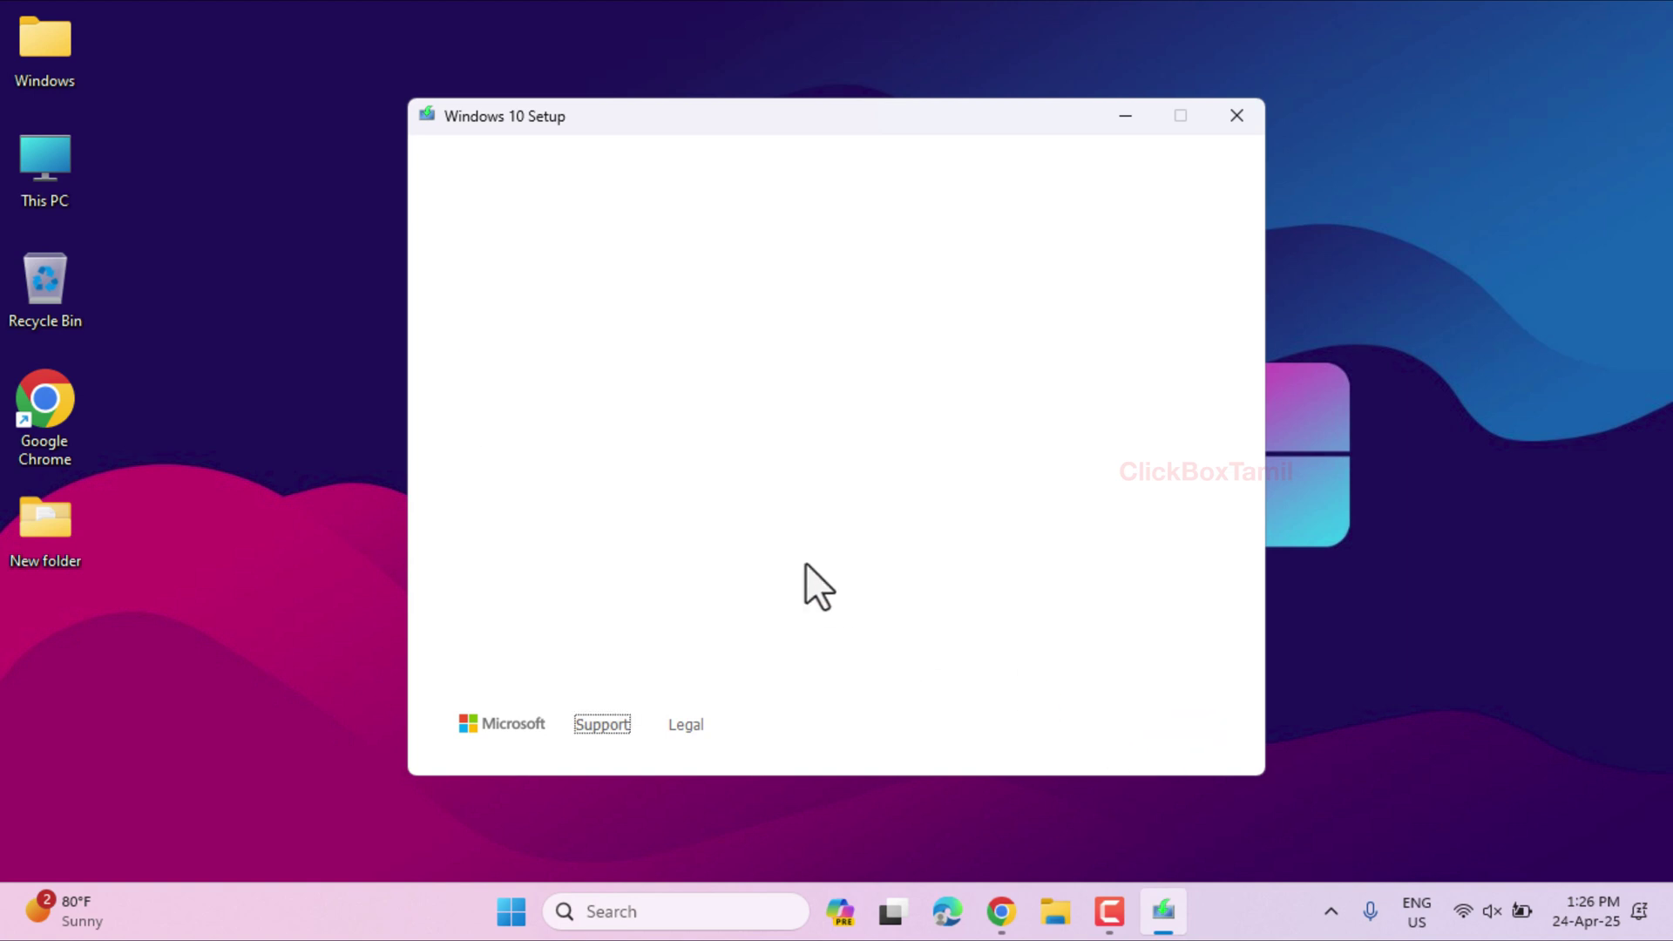
{"action": "left_click", "coordinate": [489, 358]}
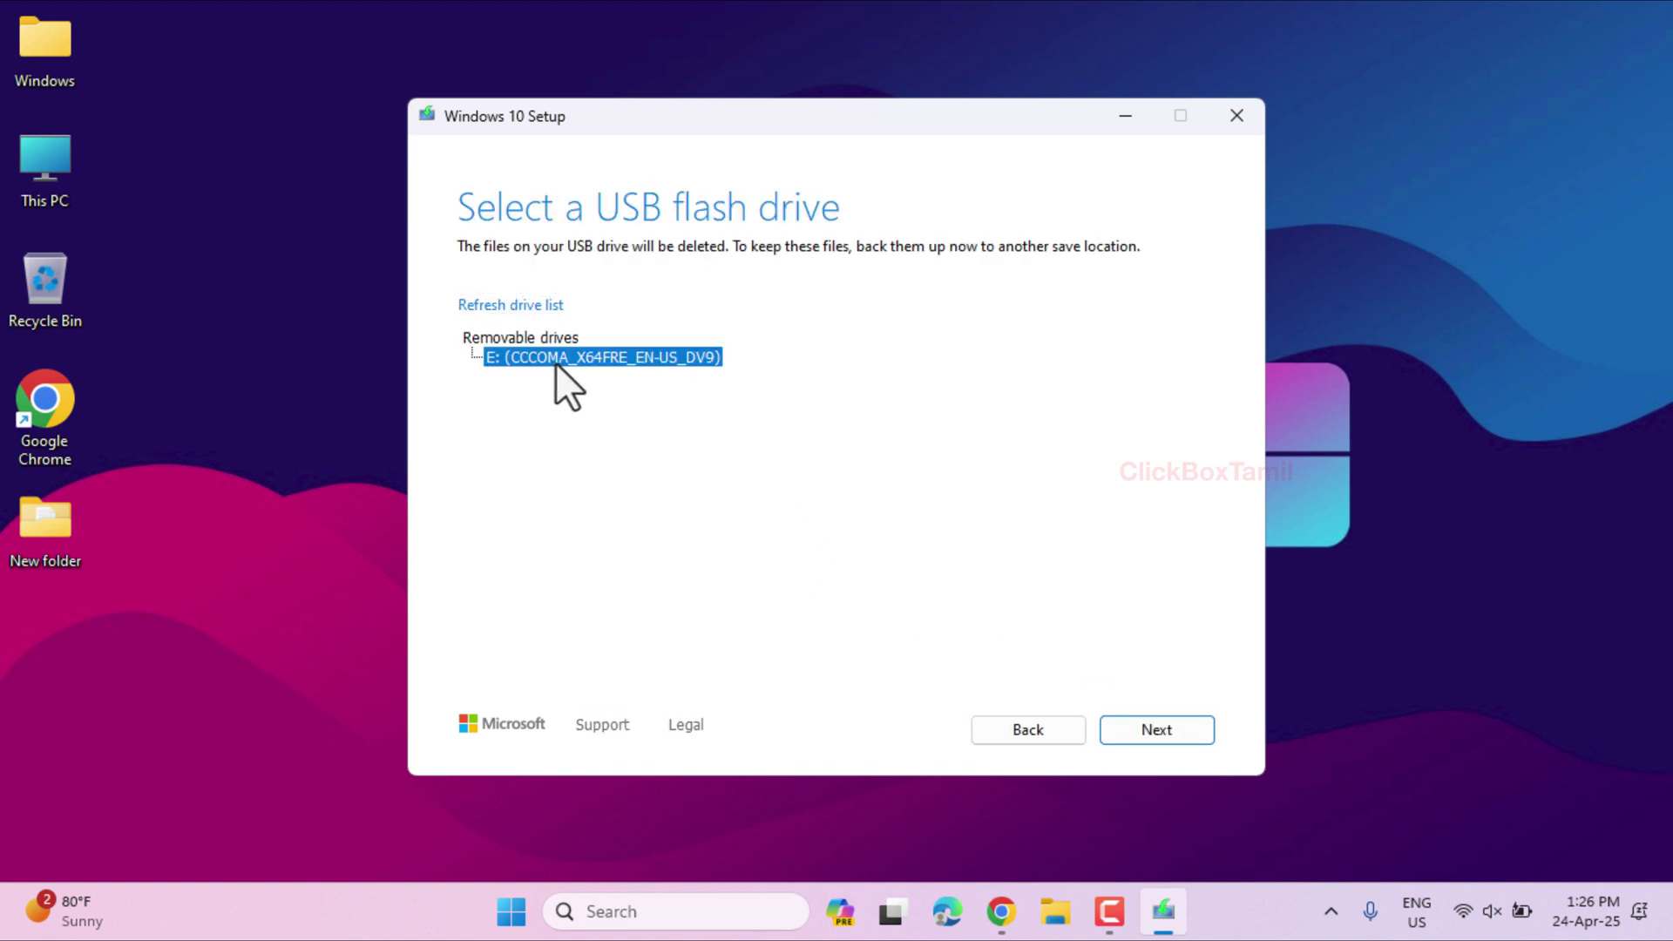
{"action": "left_click", "coordinate": [1155, 729]}
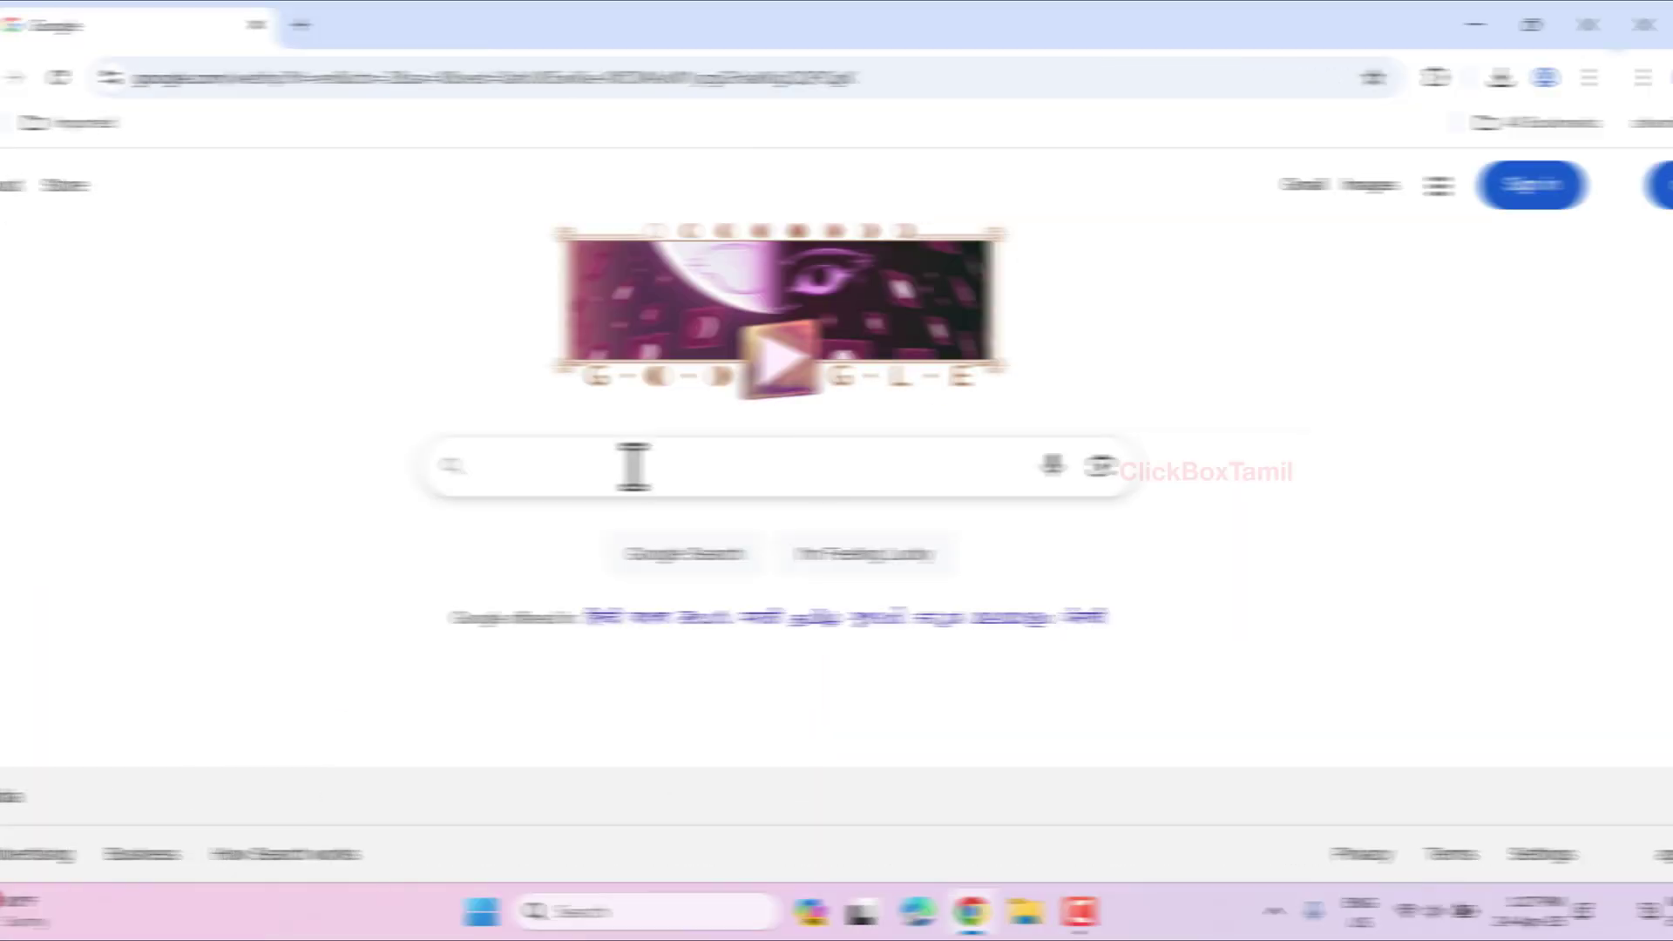
- Search Google for "windows 11" and open Microsoft's Download Windows 11 page in a new tab
{"action": "left_click", "coordinate": [634, 466]}
{"action": "type", "text": "wi"}
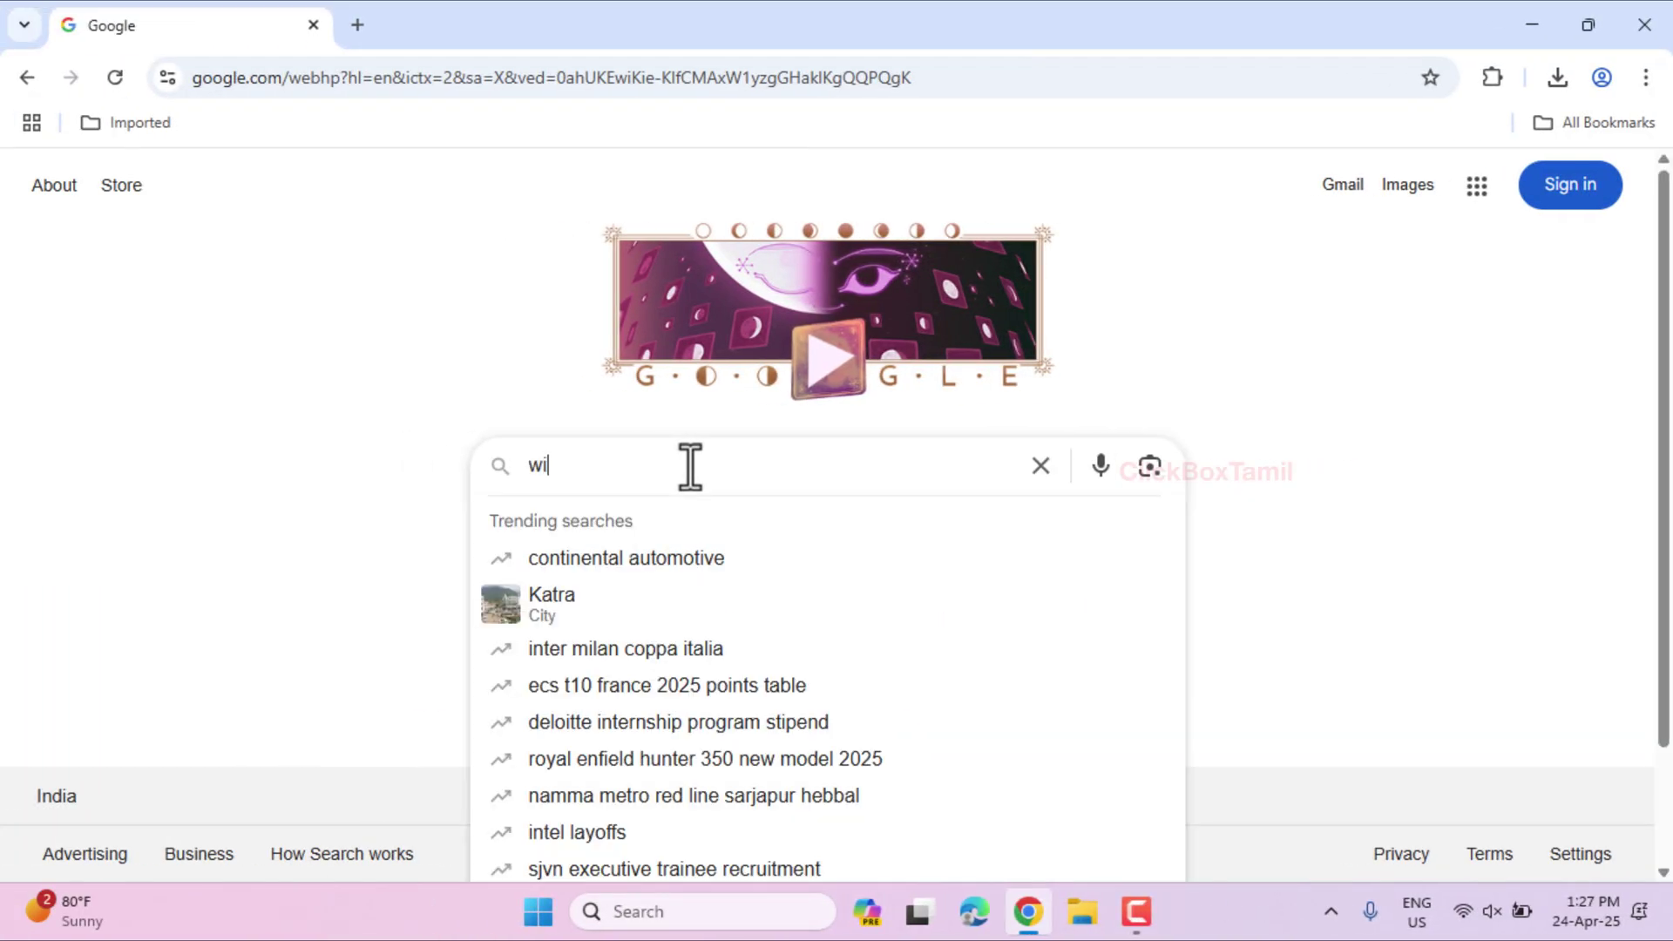
{"action": "type", "text": "ndows 11"}
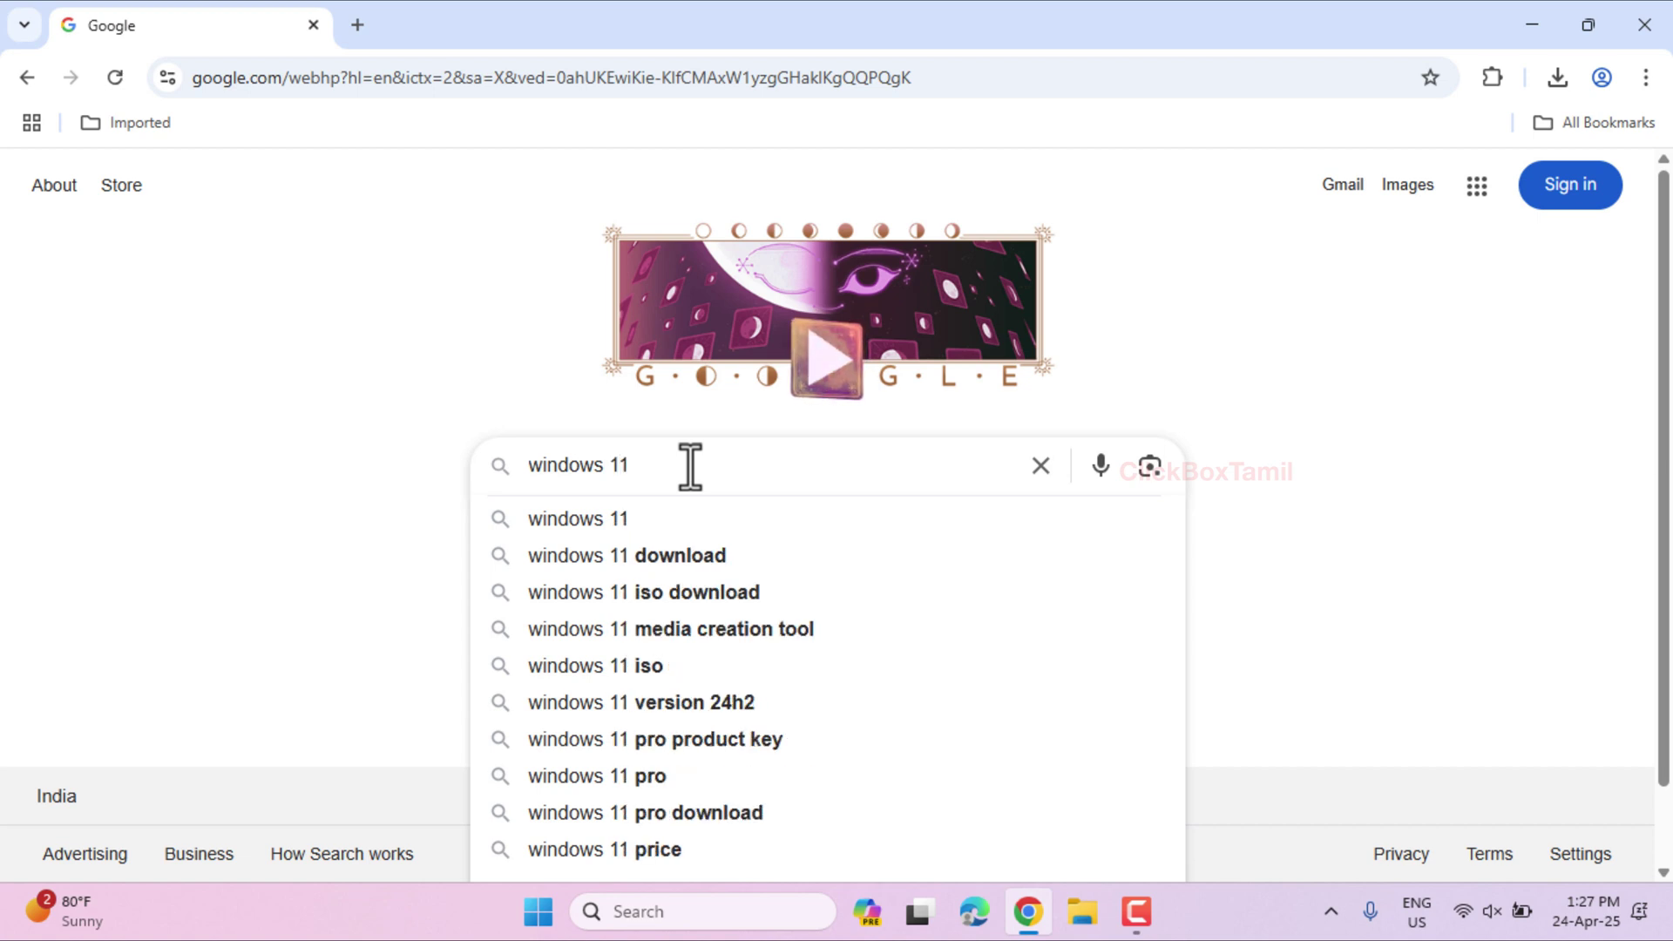
{"action": "key", "text": "Return"}
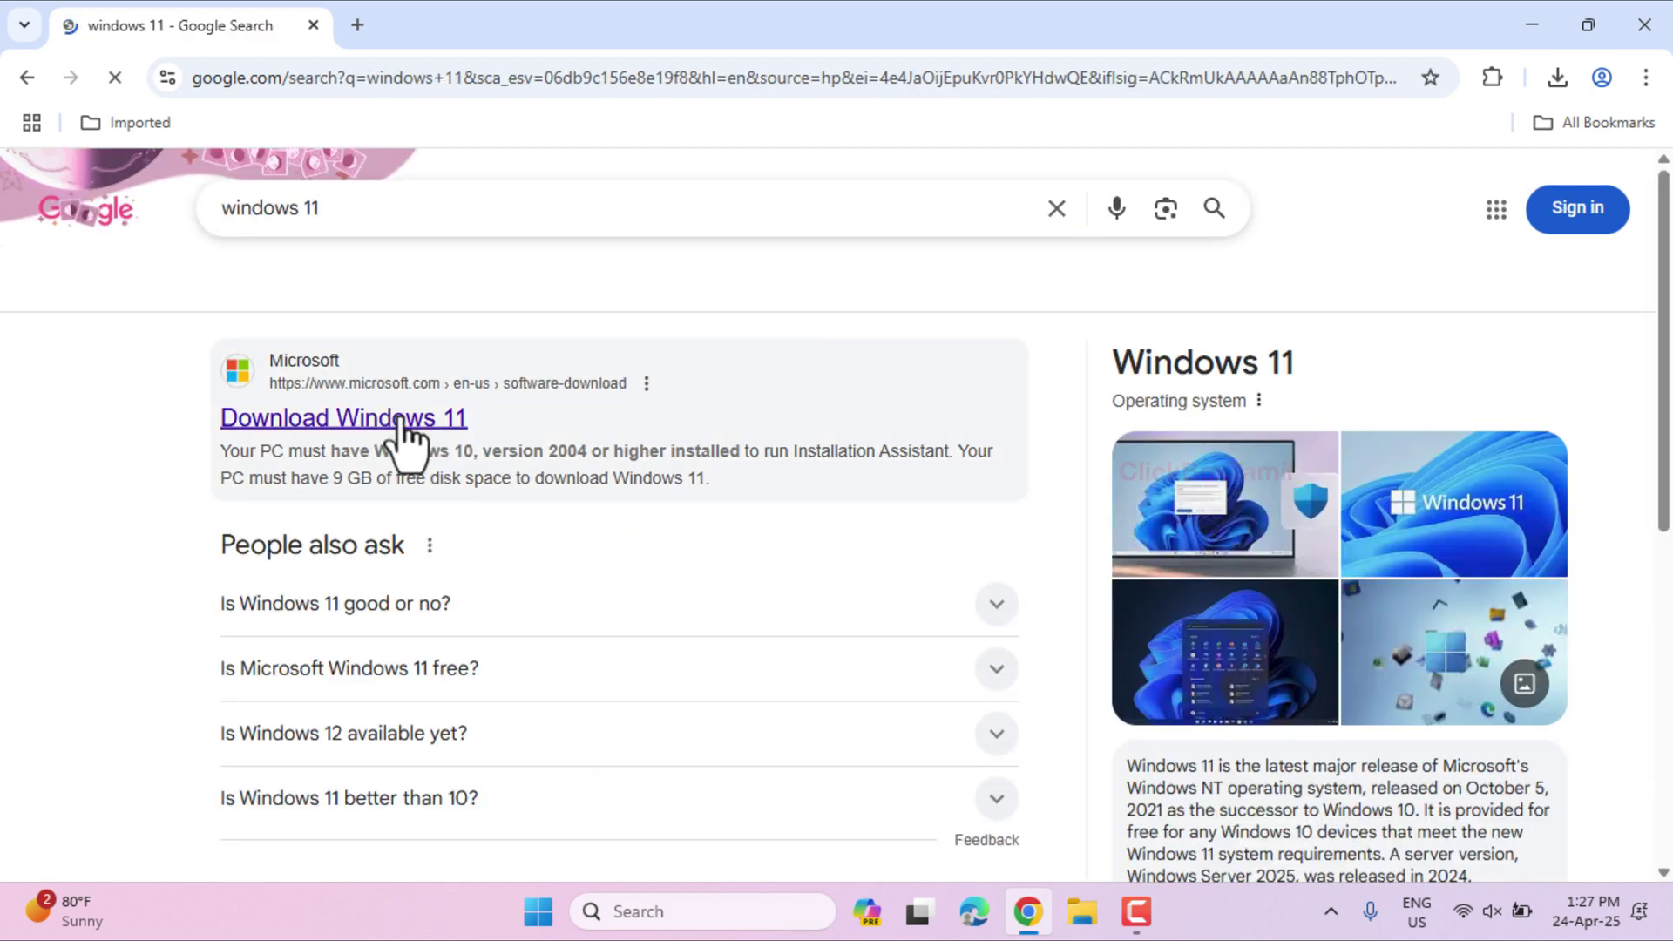
{"action": "right_click", "coordinate": [431, 420]}
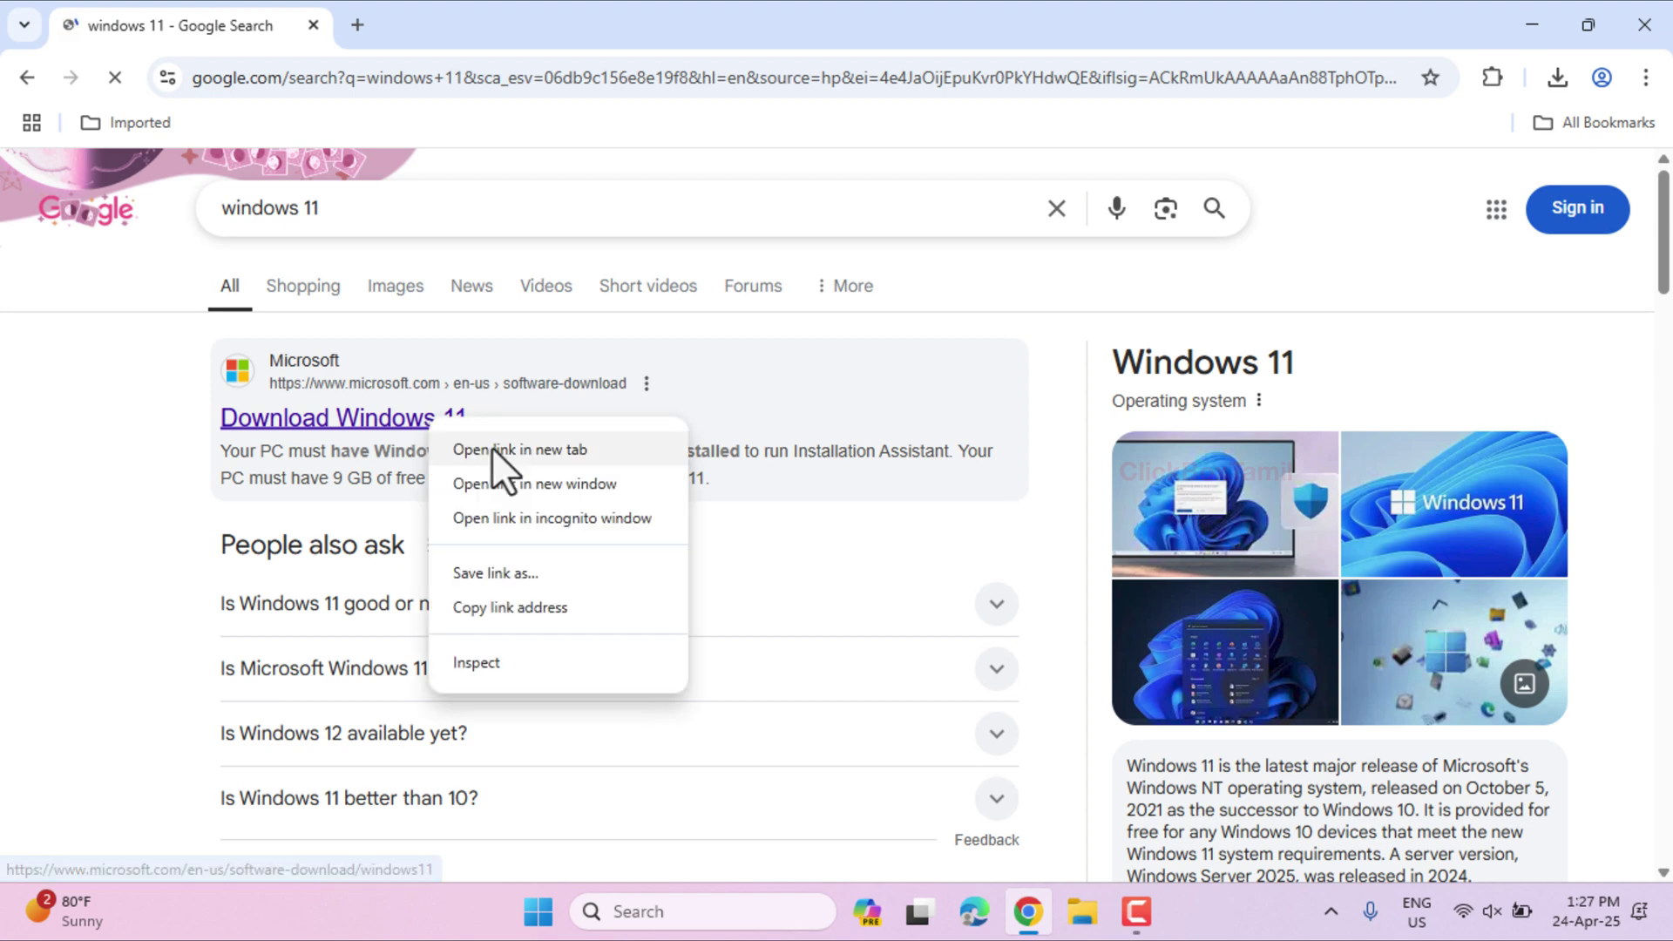
{"action": "left_click", "coordinate": [558, 452]}
{"action": "left_click", "coordinate": [493, 24]}
- Select Windows 11 (multi-edition ISO for x64 devices) as the disk image and request its download
{"action": "scroll", "coordinate": [419, 427], "scroll_direction": "down", "scroll_amount": 4}
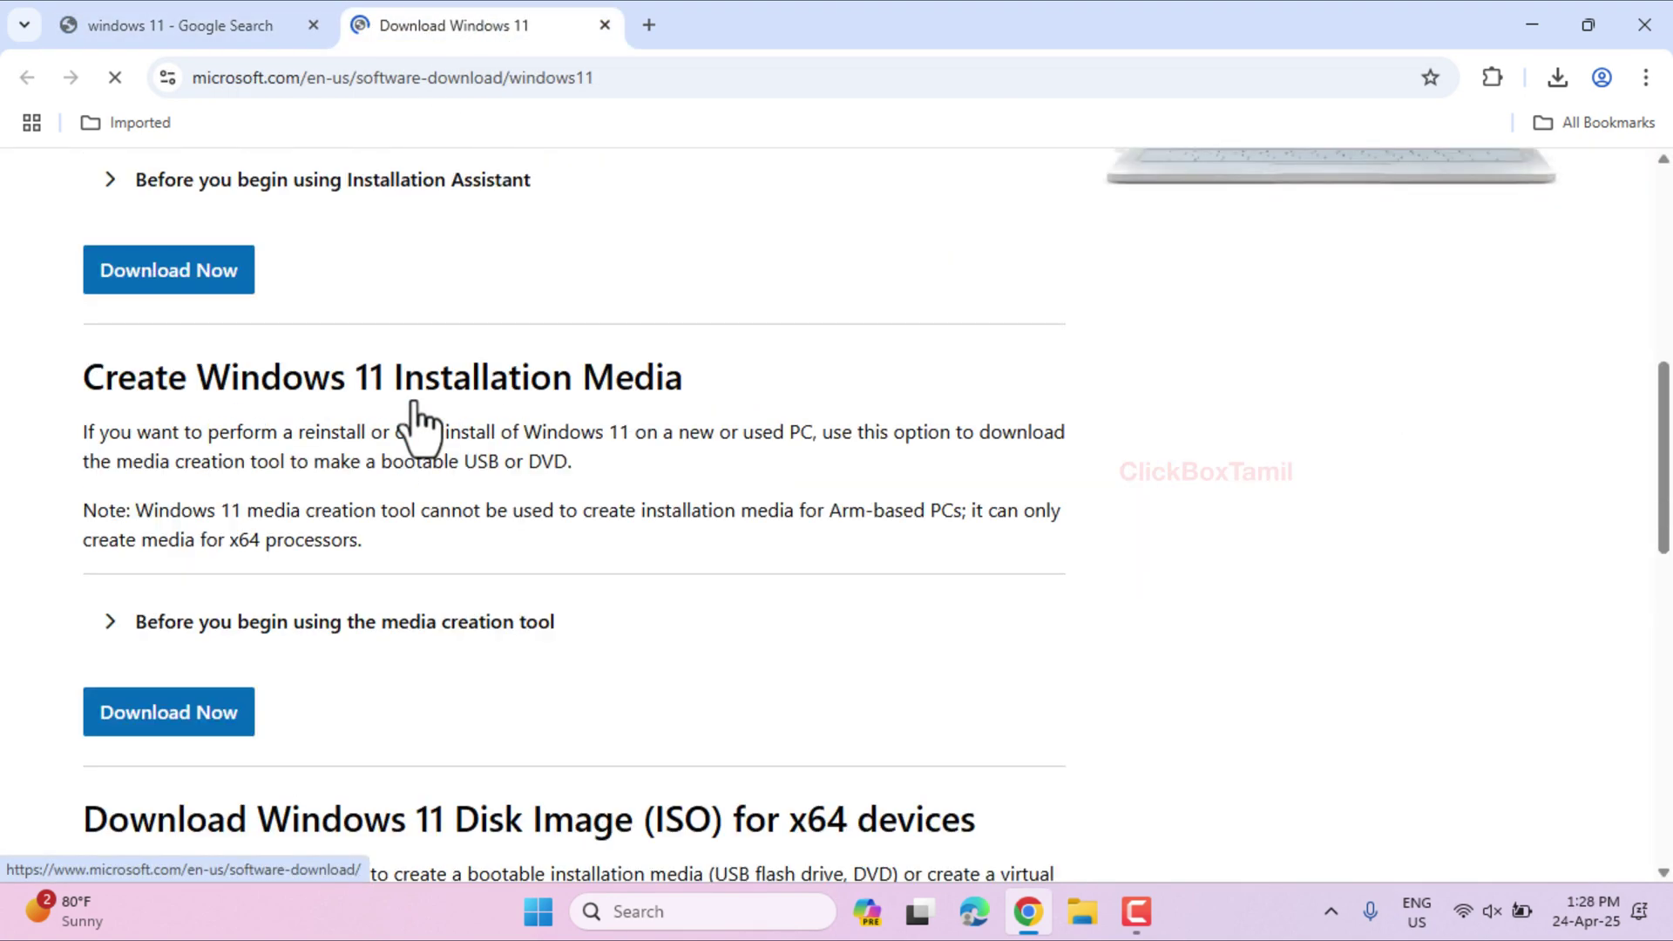
{"action": "scroll", "coordinate": [419, 427], "scroll_direction": "down", "scroll_amount": 3}
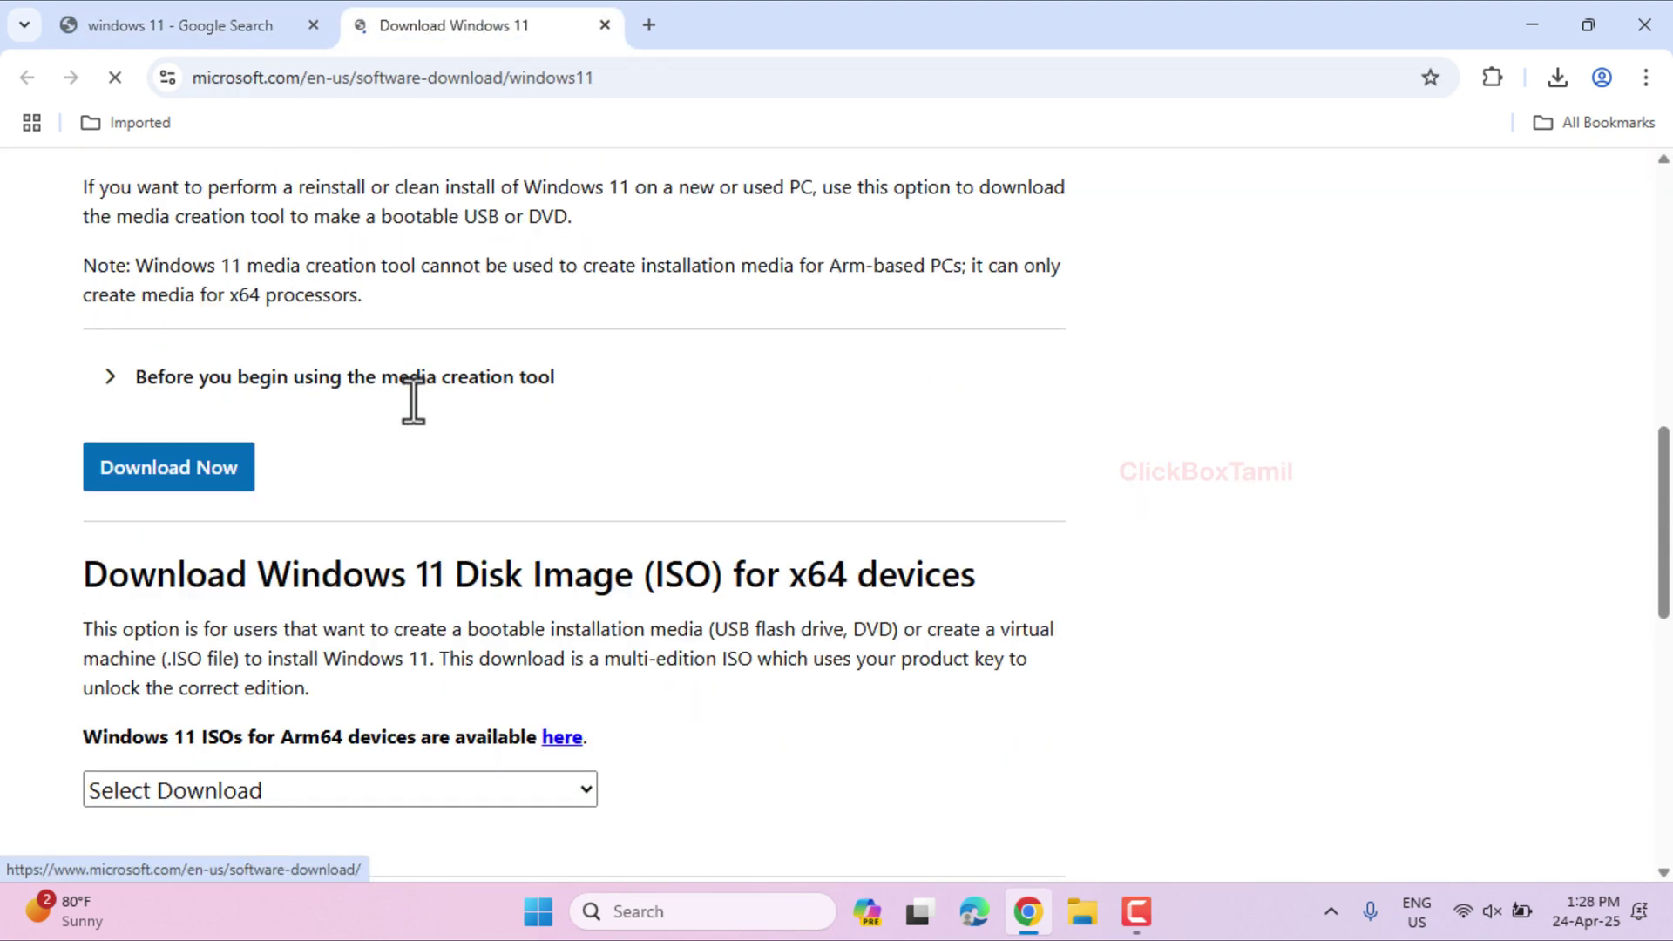
{"action": "scroll", "coordinate": [355, 478], "scroll_direction": "down", "scroll_amount": 3}
{"action": "left_click", "coordinate": [192, 548]}
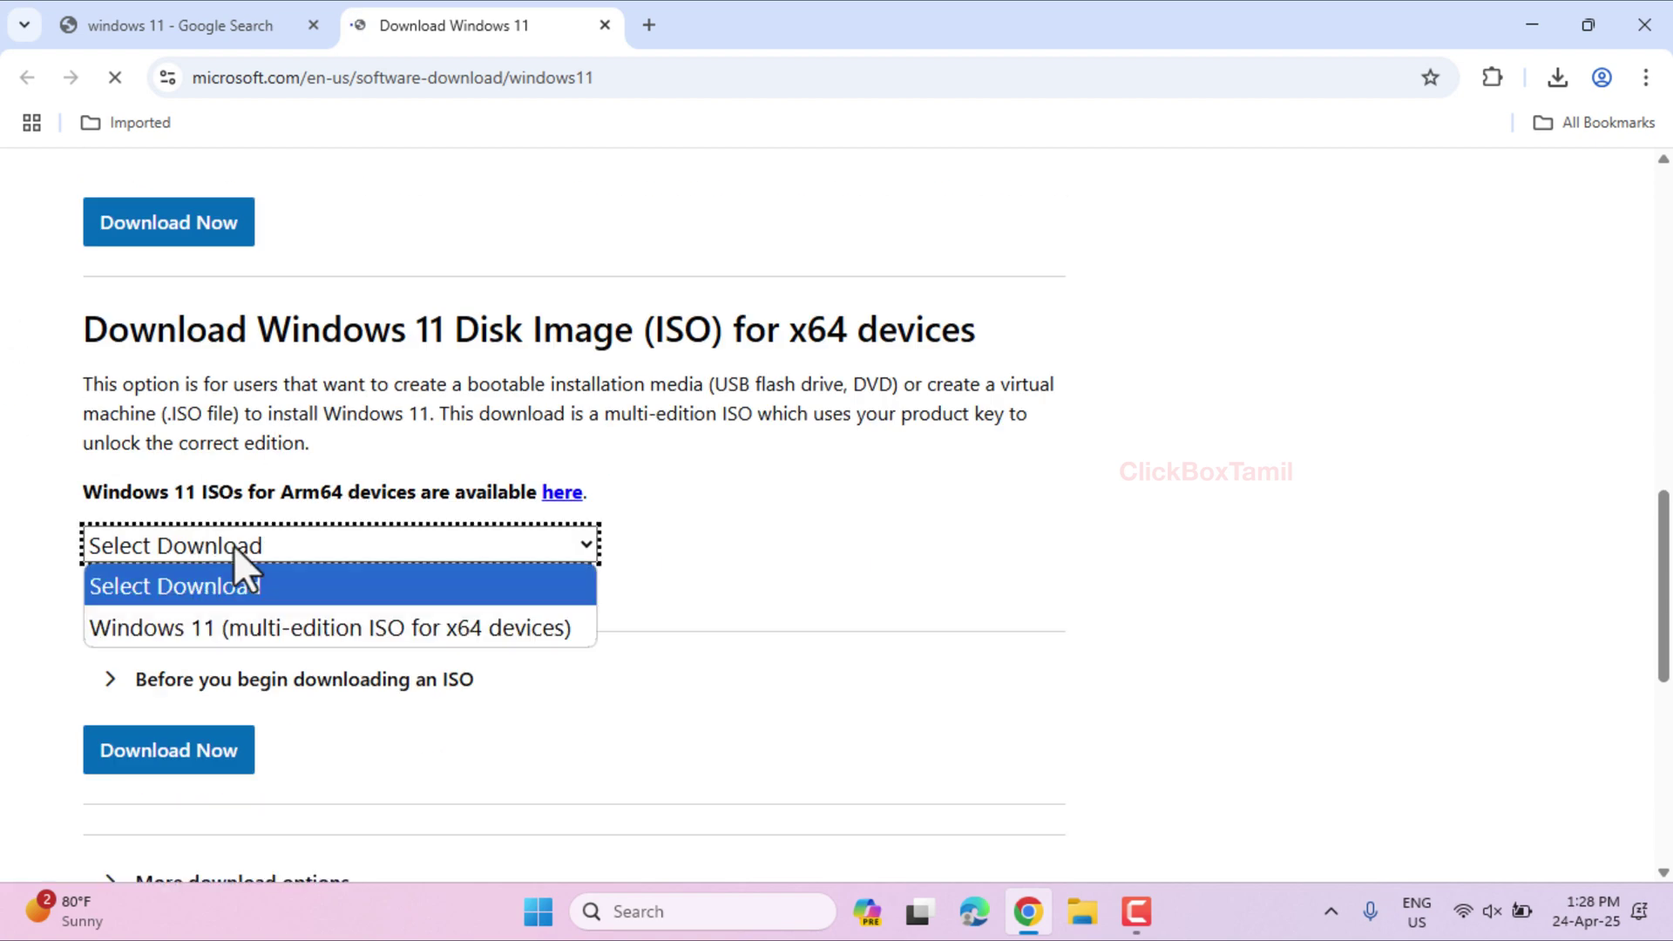
{"action": "left_click", "coordinate": [192, 629]}
{"action": "left_click", "coordinate": [162, 756]}
- Confirm English (United States) as the product language and start the 64-bit Windows 11 download
{"action": "scroll", "coordinate": [785, 586], "scroll_direction": "down", "scroll_amount": 1}
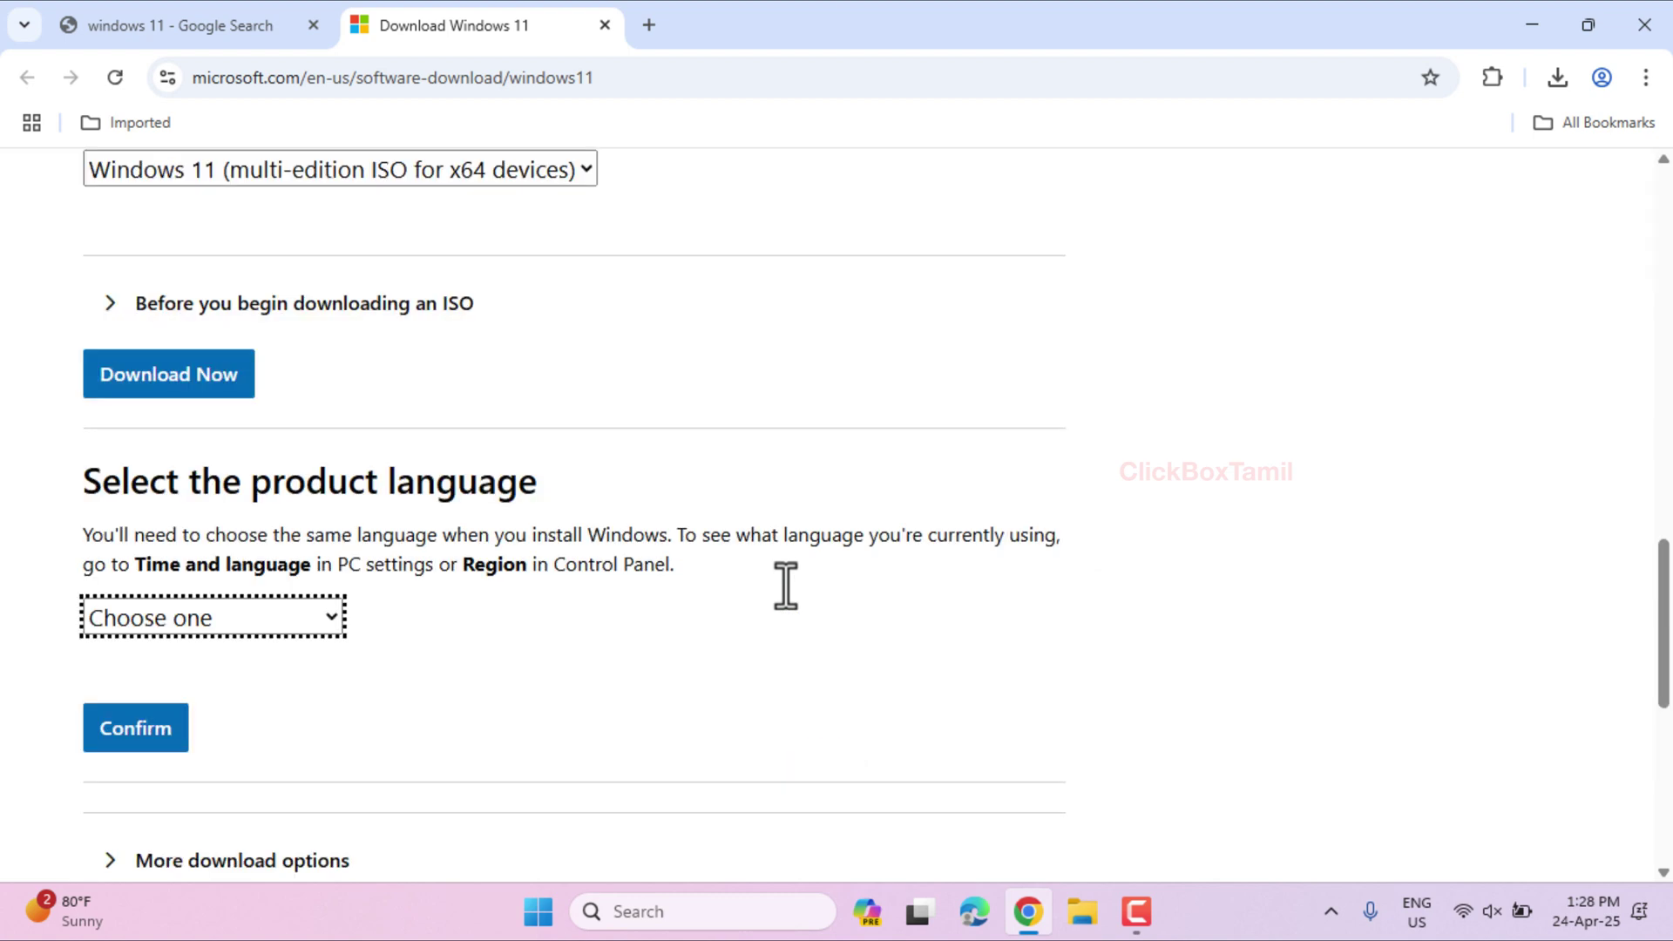
{"action": "left_click", "coordinate": [259, 615]}
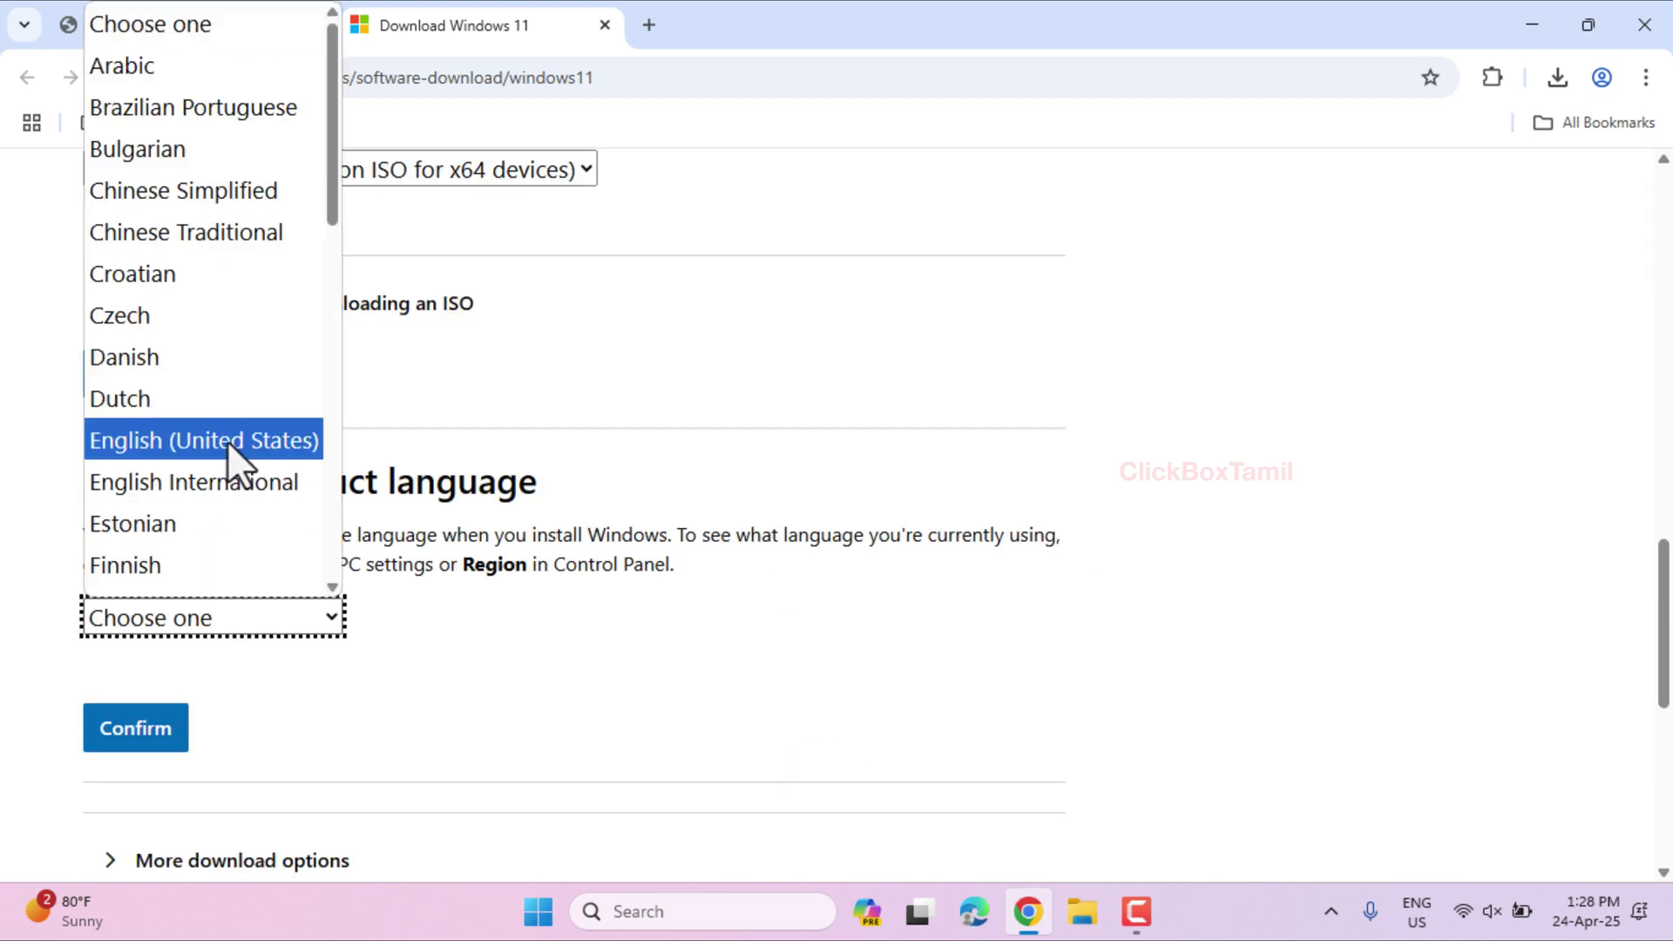
{"action": "left_click", "coordinate": [228, 441]}
{"action": "left_click", "coordinate": [135, 732]}
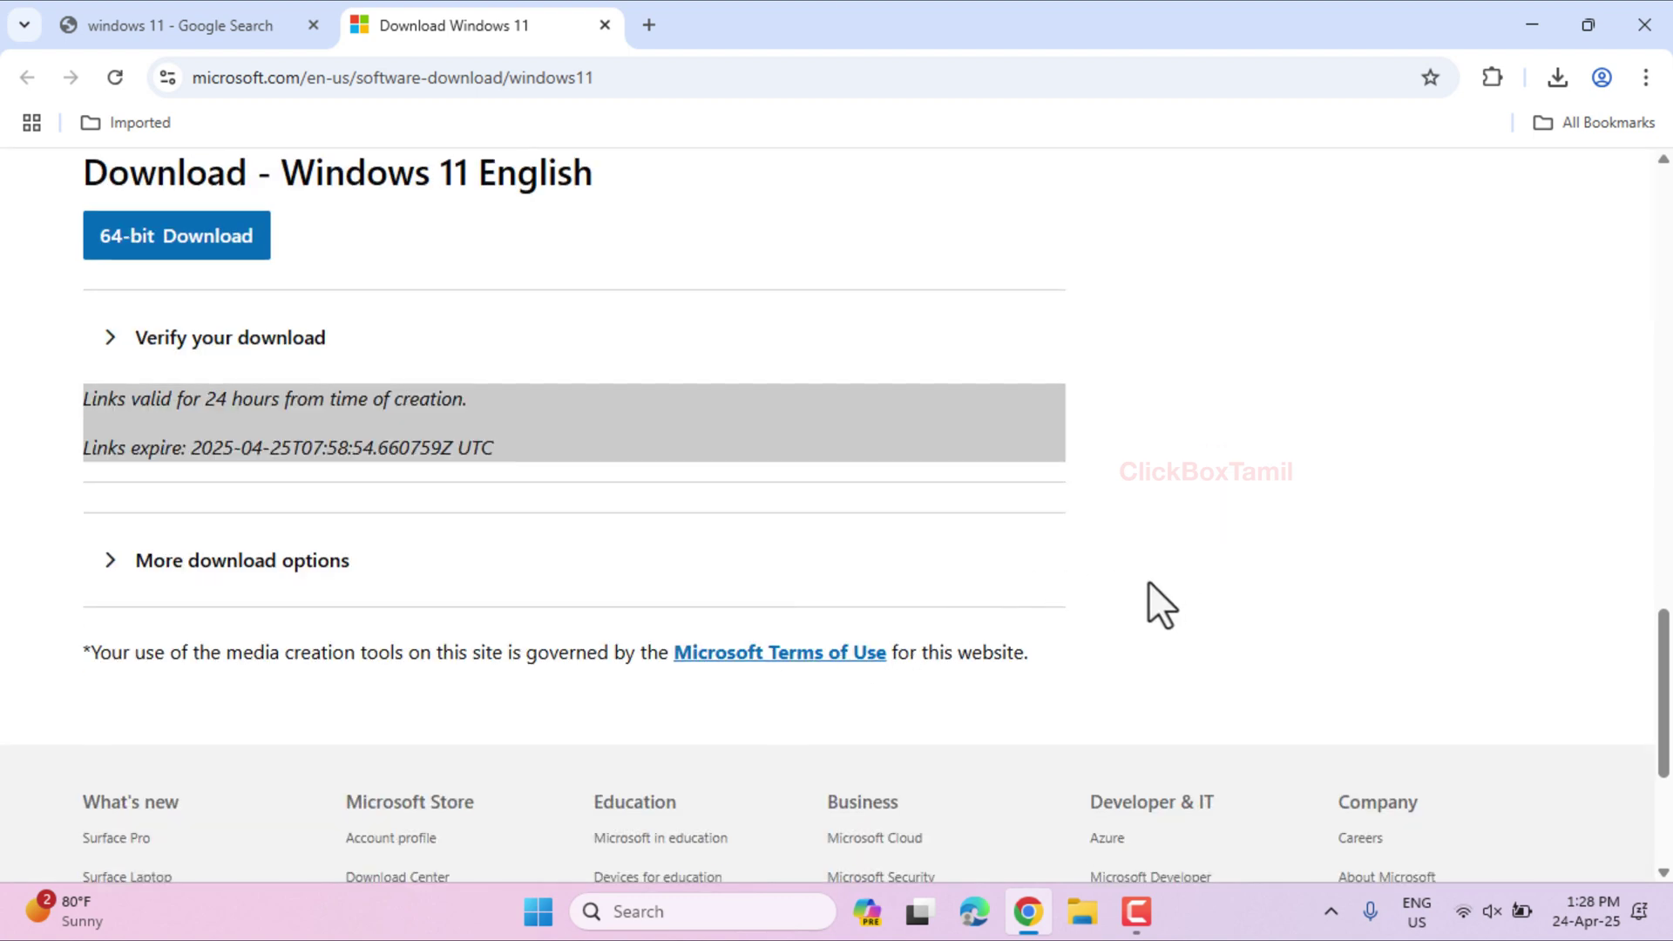
{"action": "left_click", "coordinate": [188, 373]}
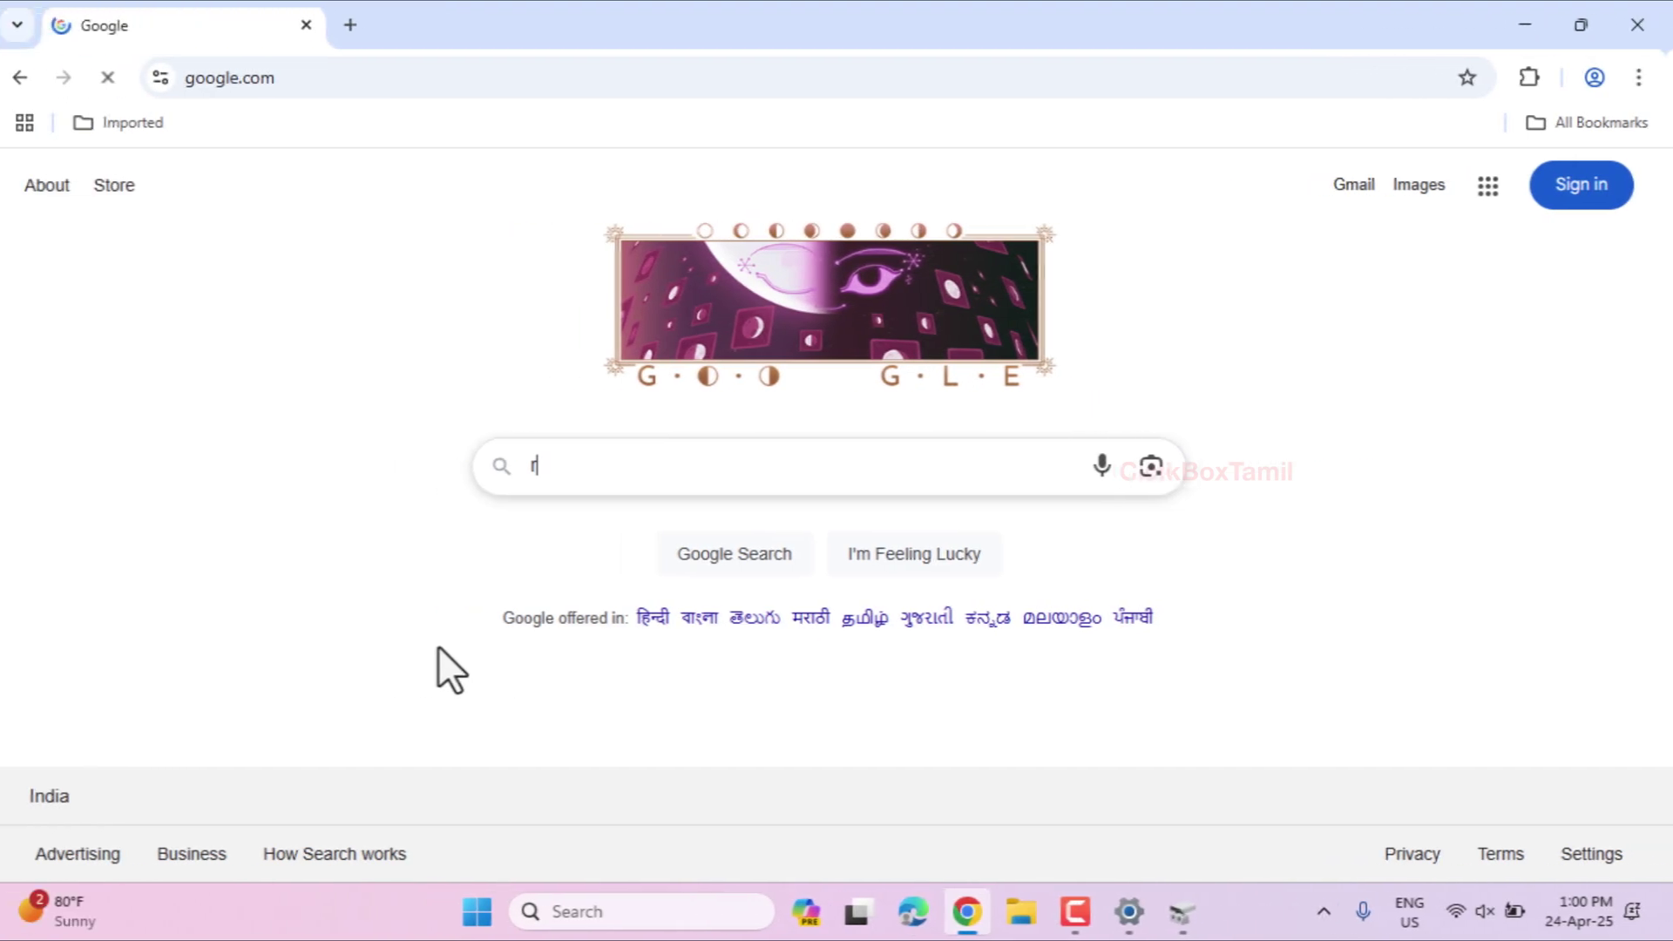
- Search Google for "rufus download"
{"action": "type", "text": "ufus download"}
{"action": "key", "text": "Return"}
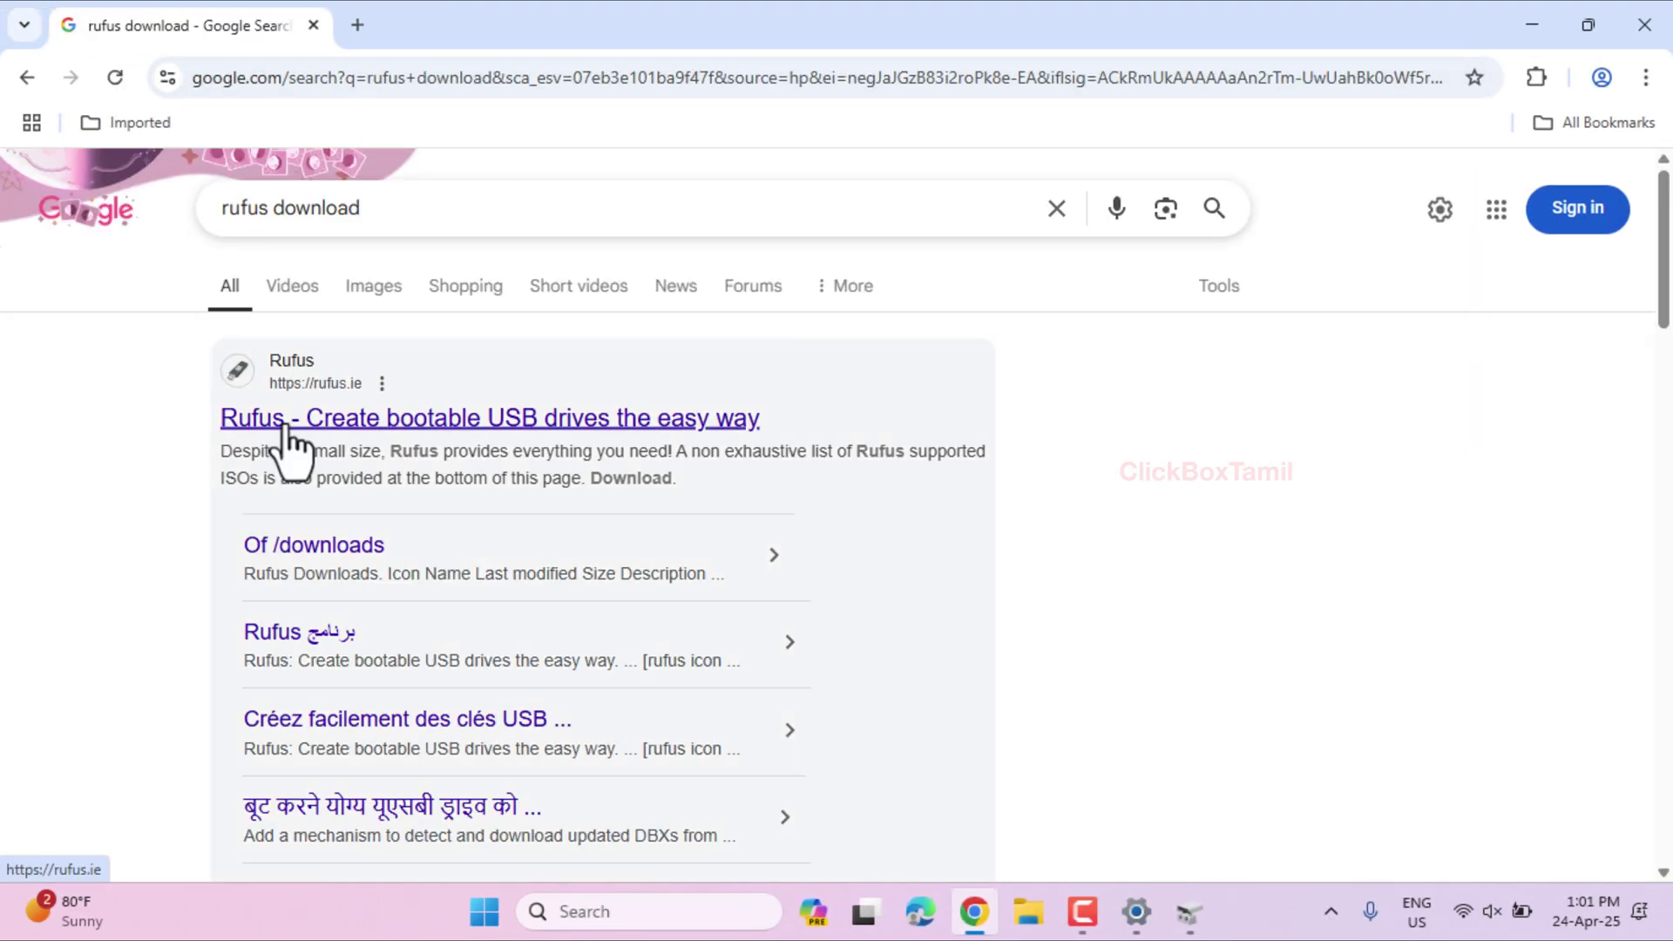
- Open the Rufus website, "Create bootable USB drives the easy way", from the search results in a new tab and look through its page
{"action": "right_click", "coordinate": [372, 428]}
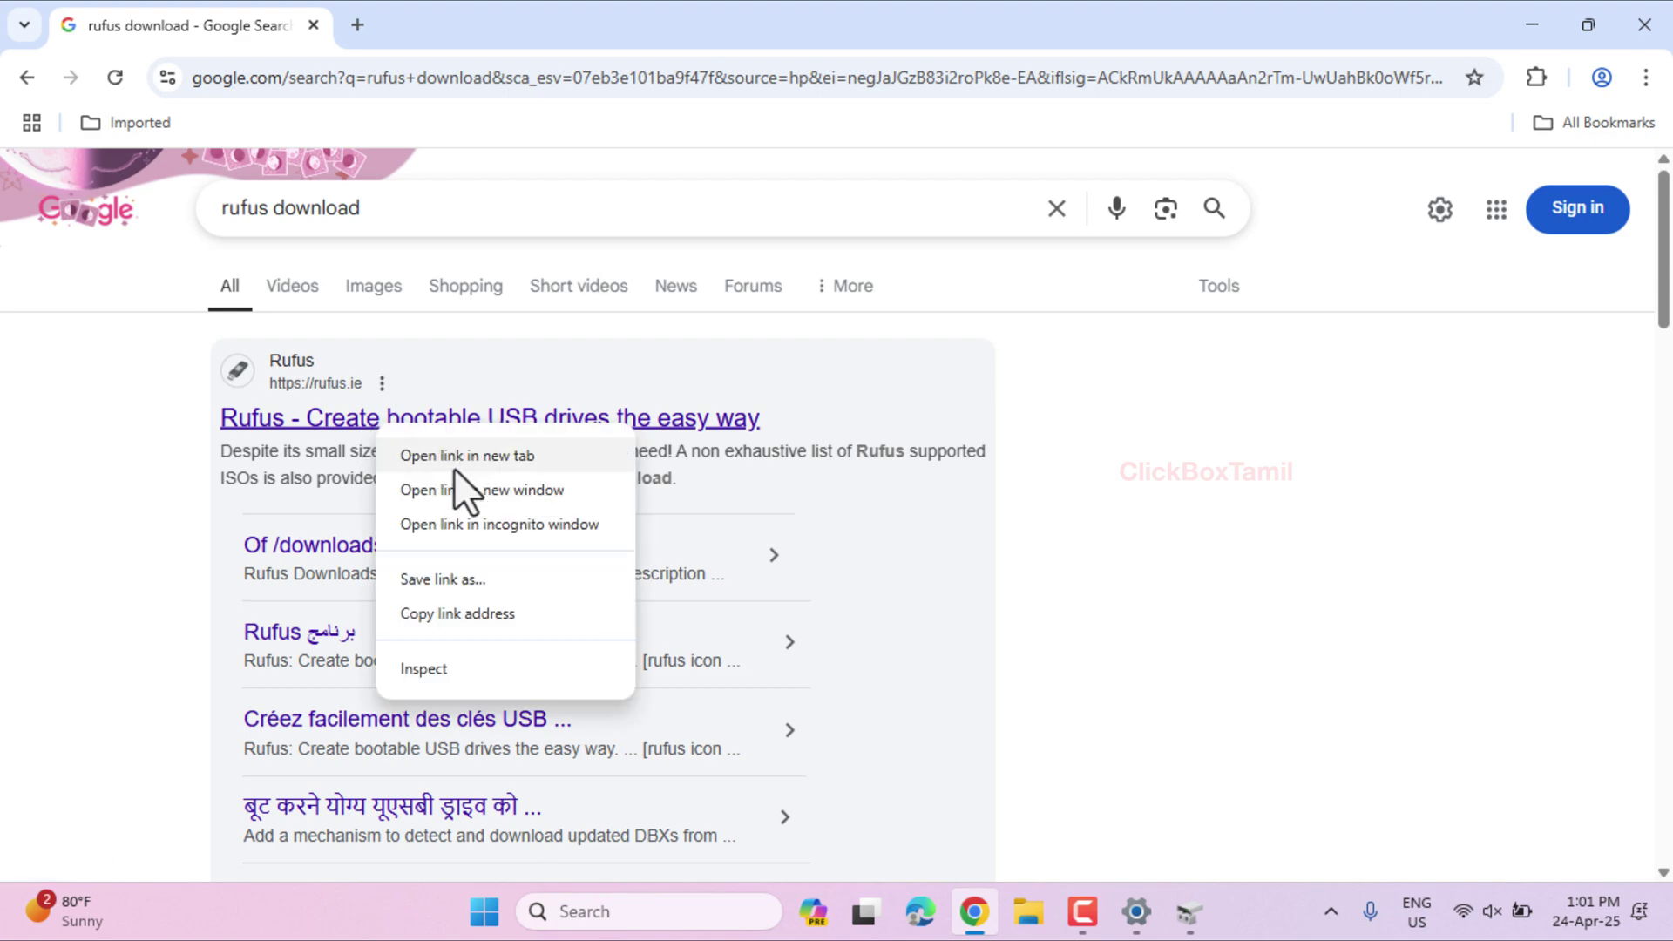
{"action": "left_click", "coordinate": [461, 455]}
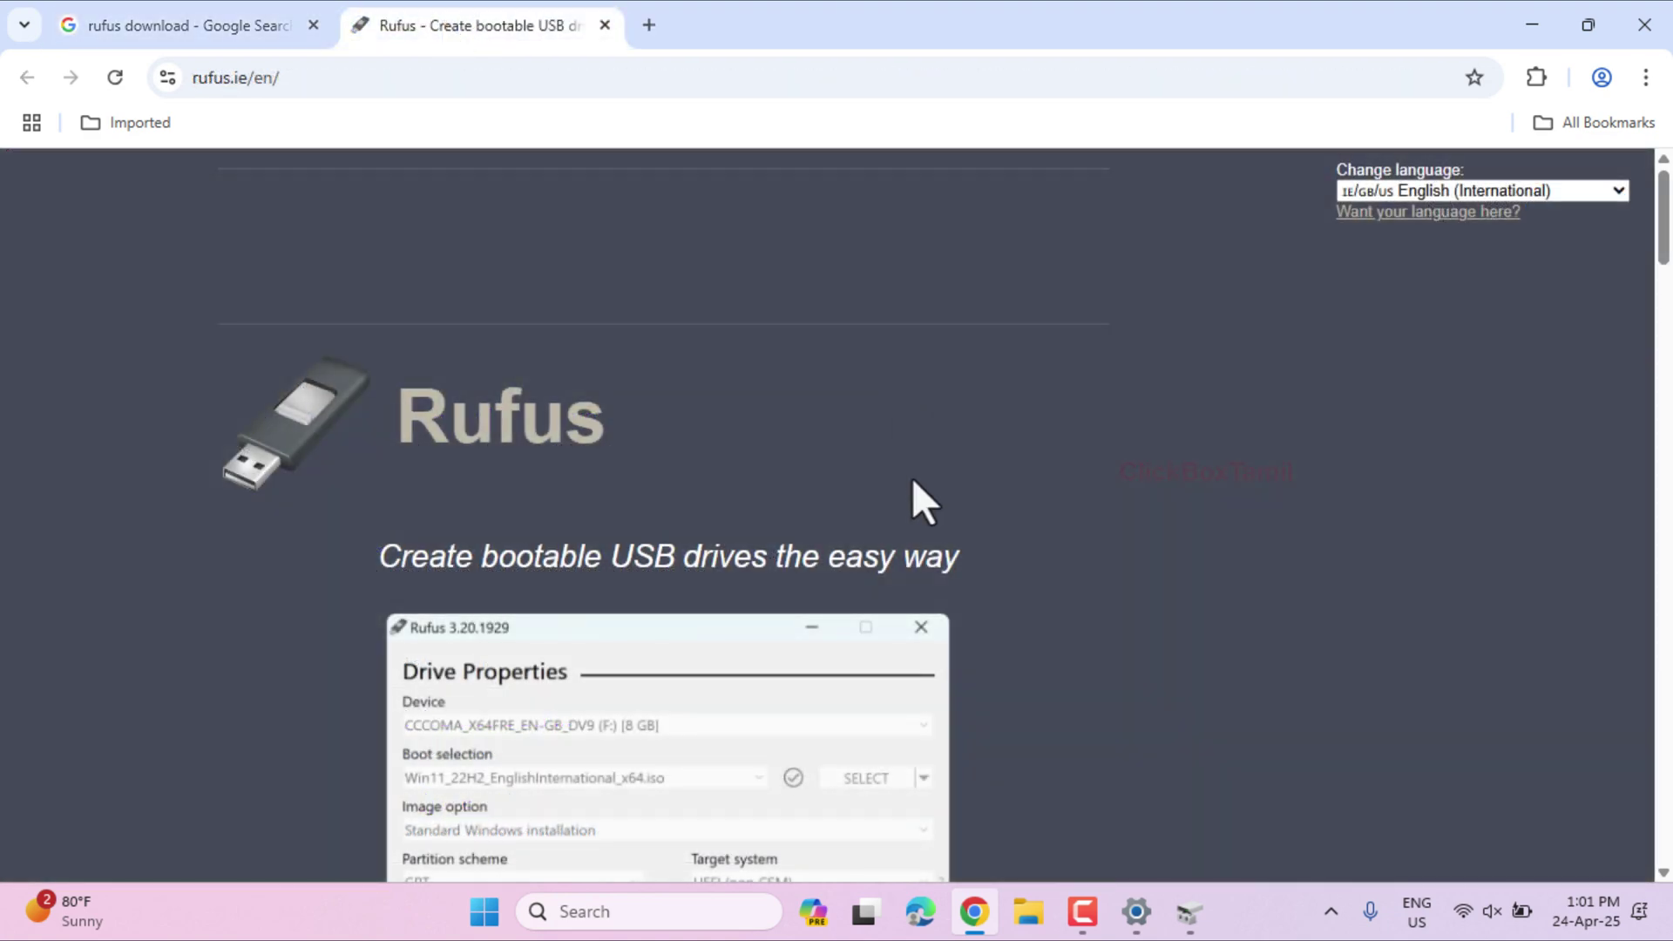
{"action": "scroll", "coordinate": [912, 478], "scroll_direction": "down", "scroll_amount": 10}
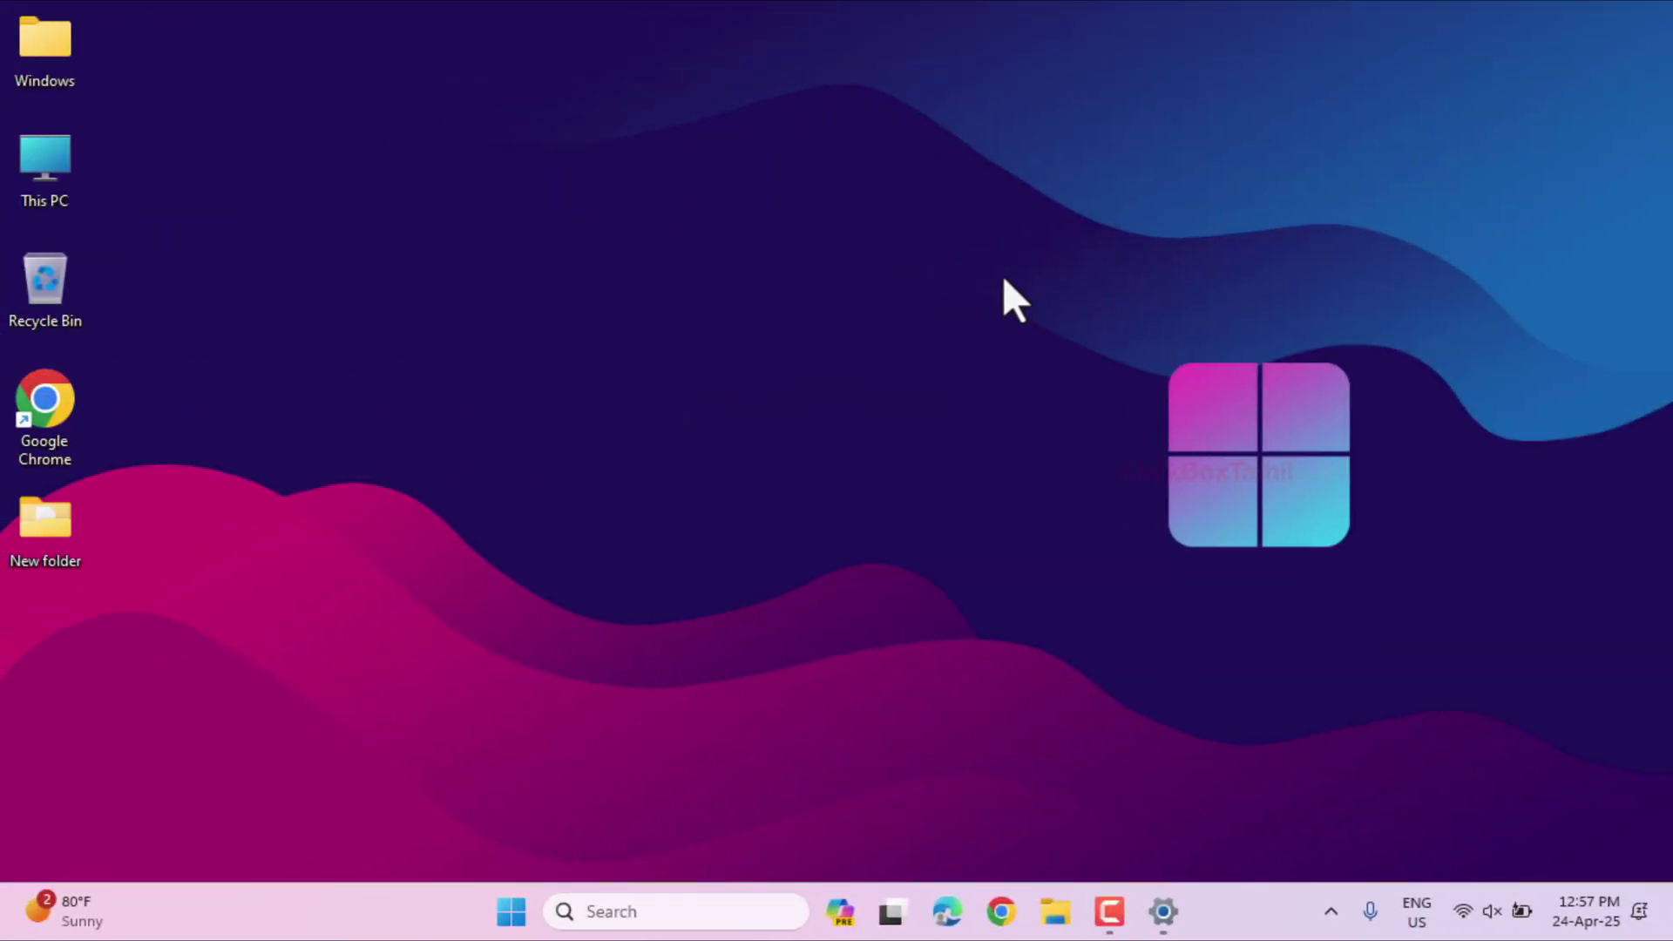
- Search Windows for "create and formate" and open Create and format hard disk partitions
{"action": "left_click", "coordinate": [587, 911]}
{"action": "type", "text": "reate and form"}
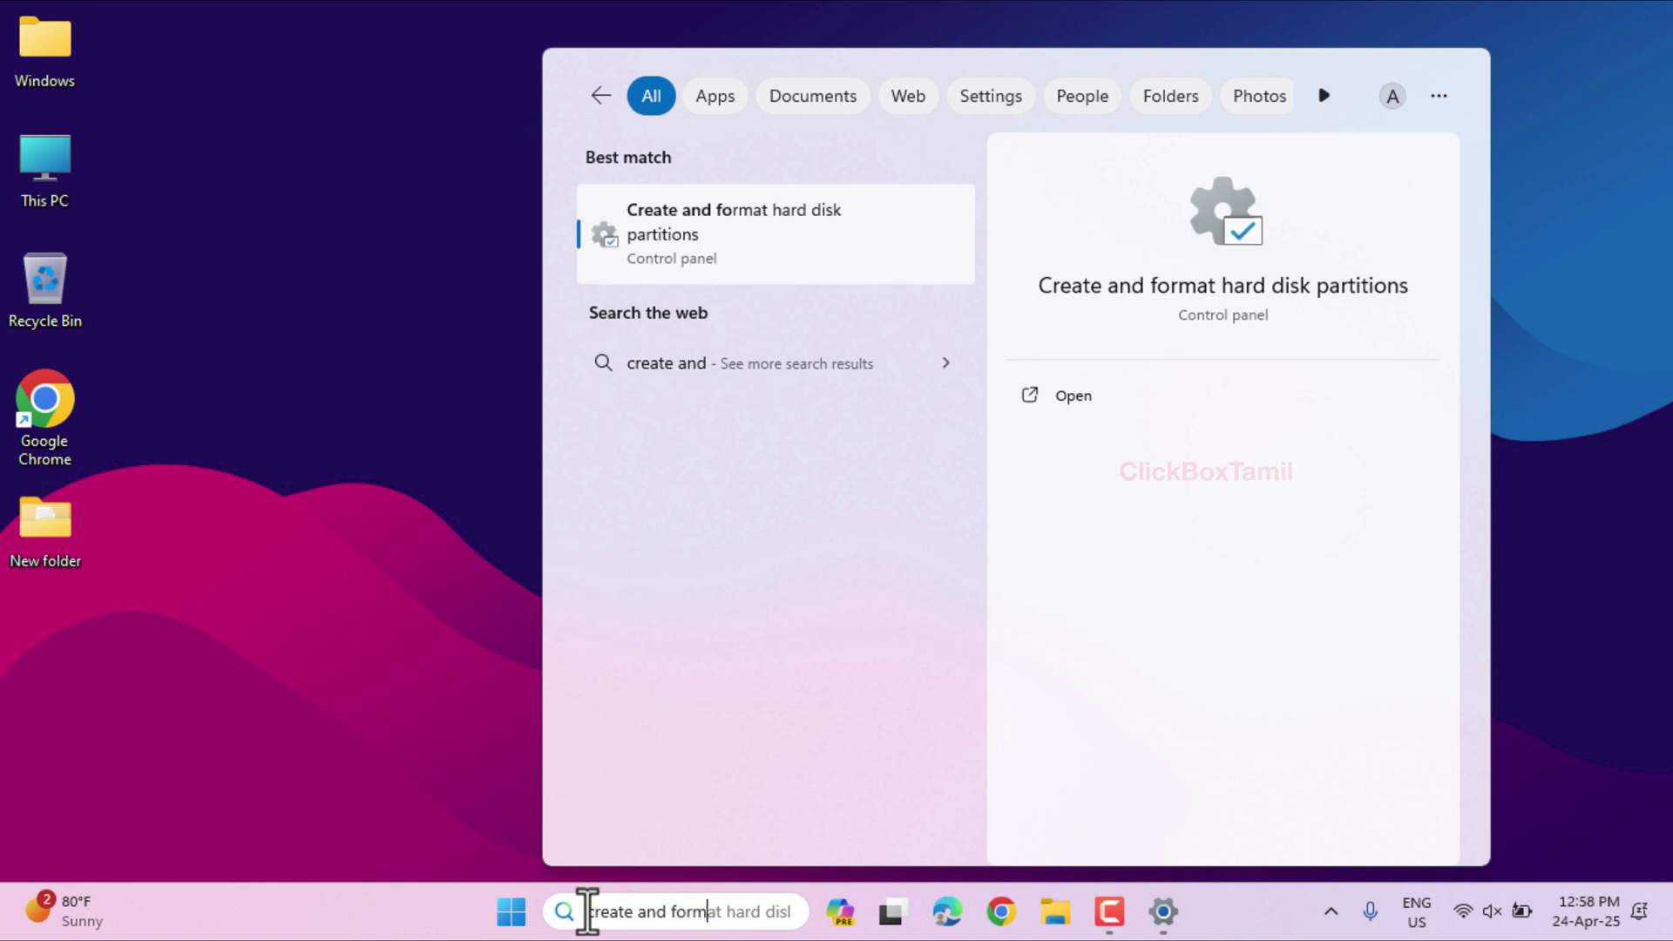
{"action": "type", "text": "ate"}
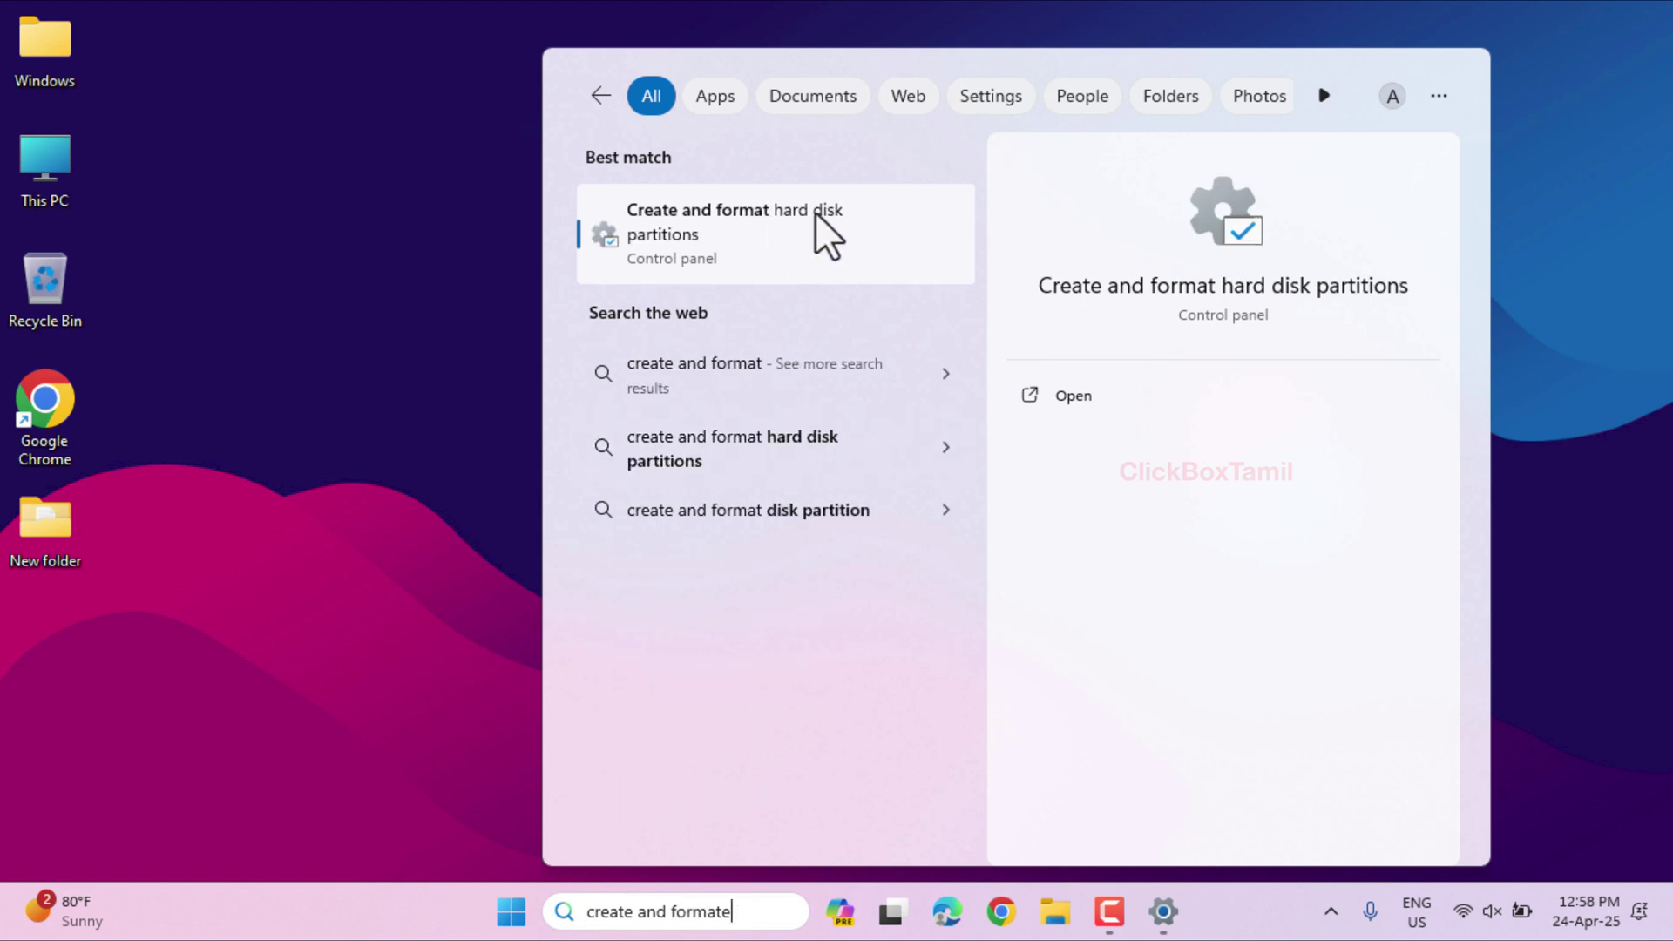
{"action": "key", "text": "Return"}
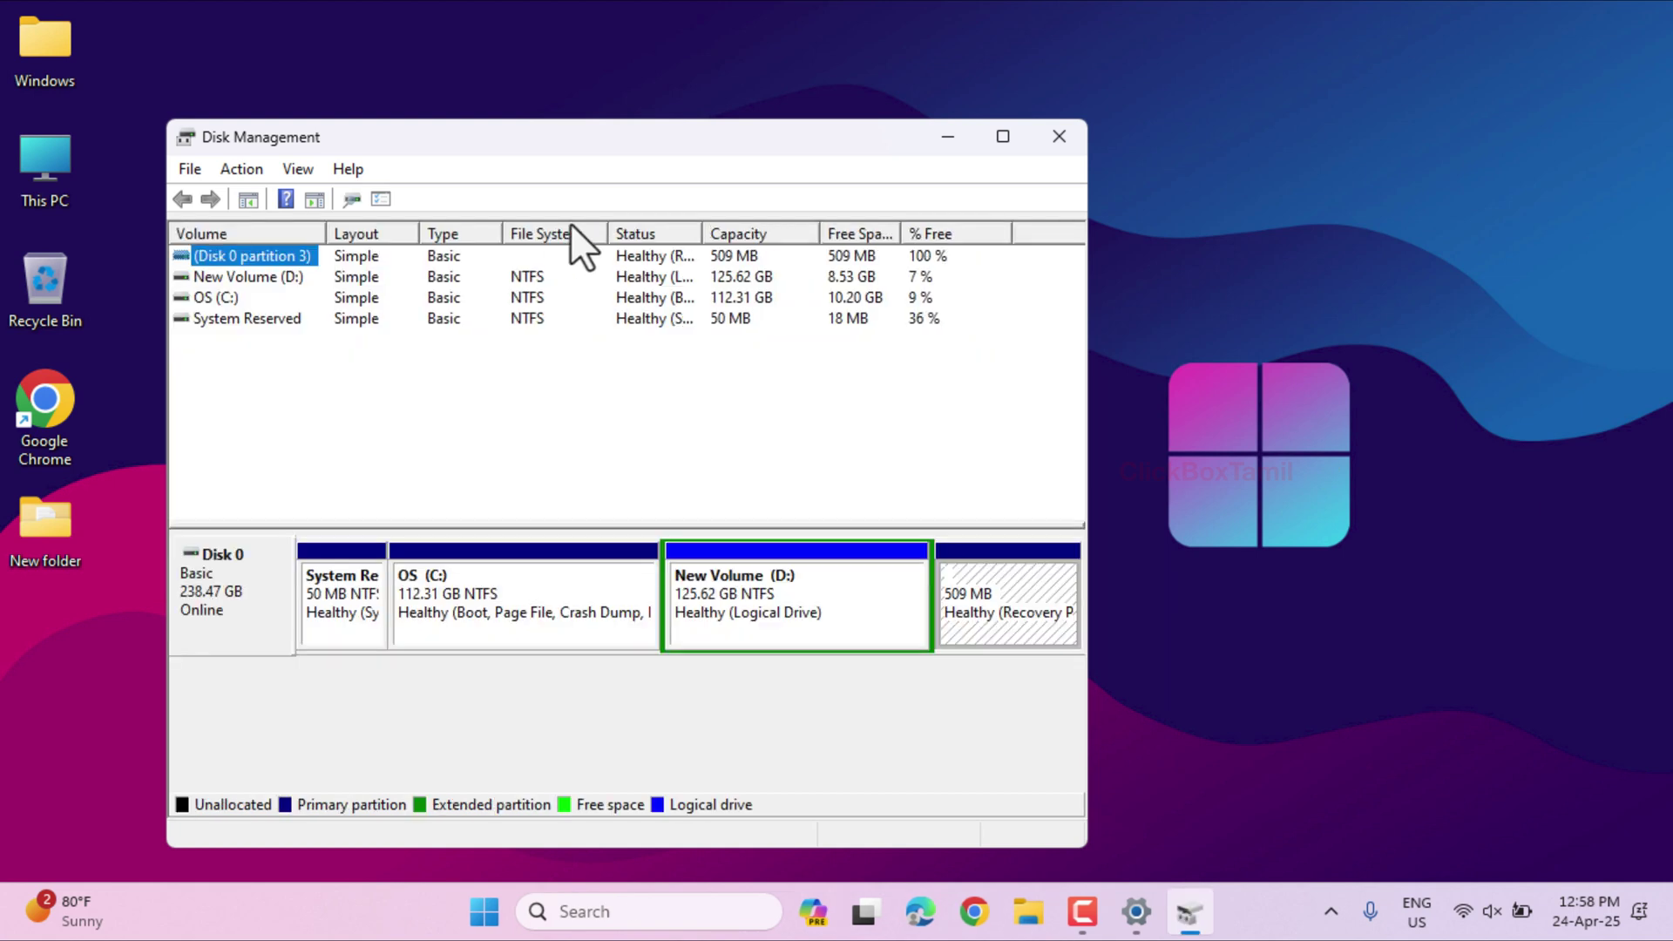
- Open the properties of Disk 0 in Disk Management
{"action": "right_click", "coordinate": [212, 583]}
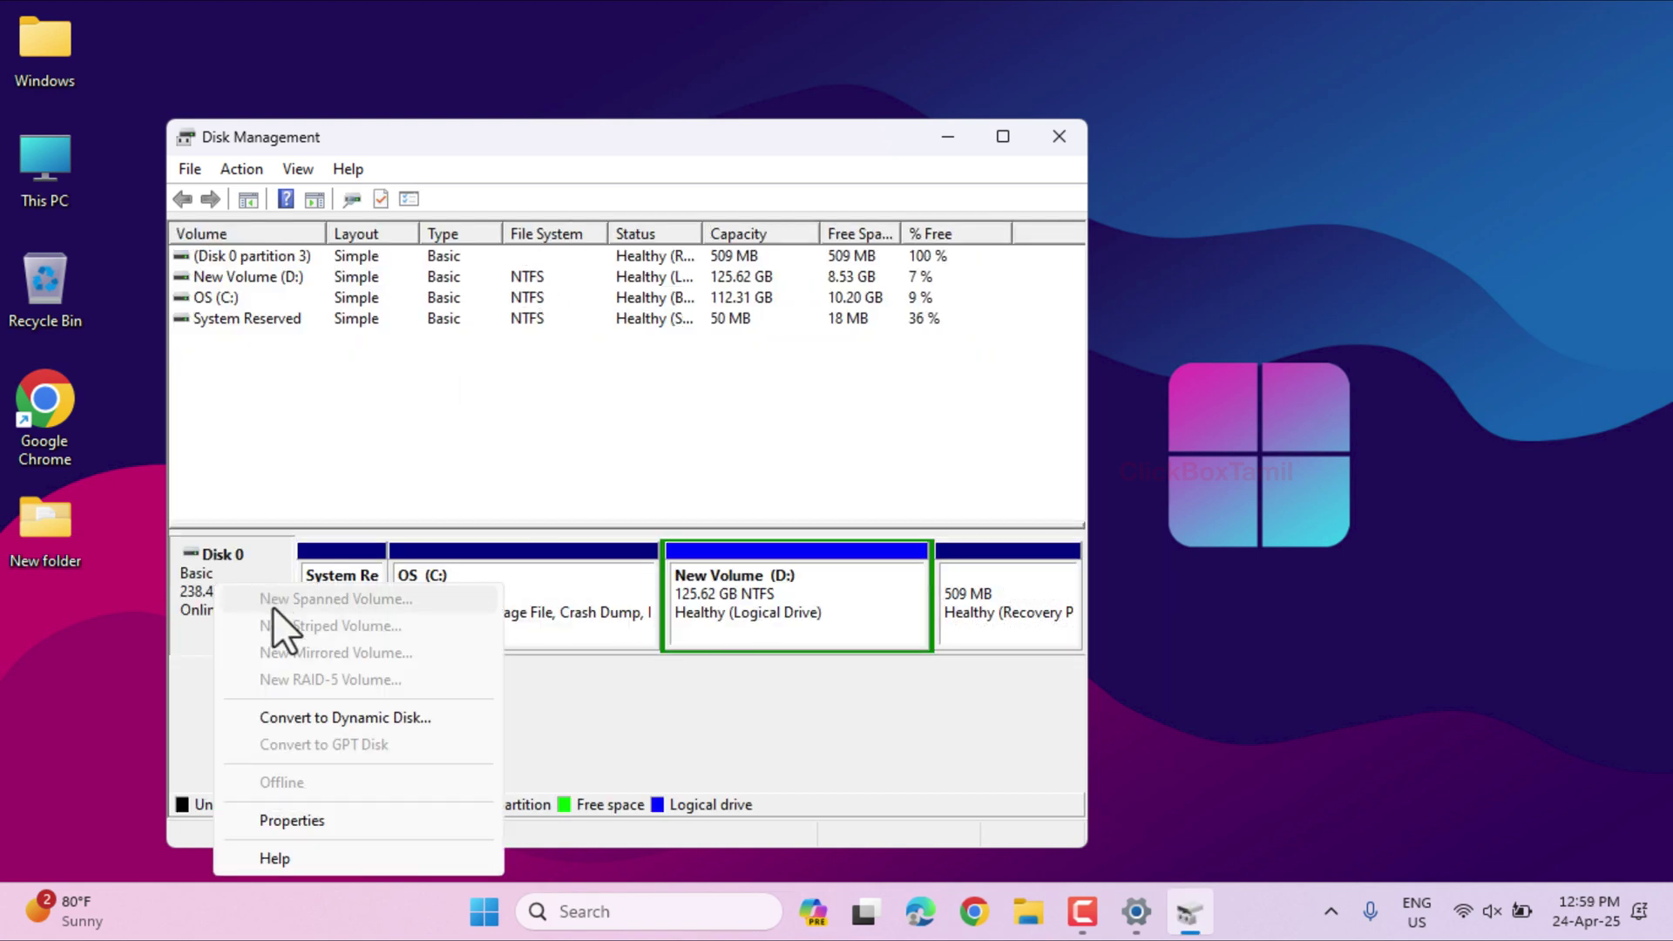
{"action": "left_click", "coordinate": [304, 819]}
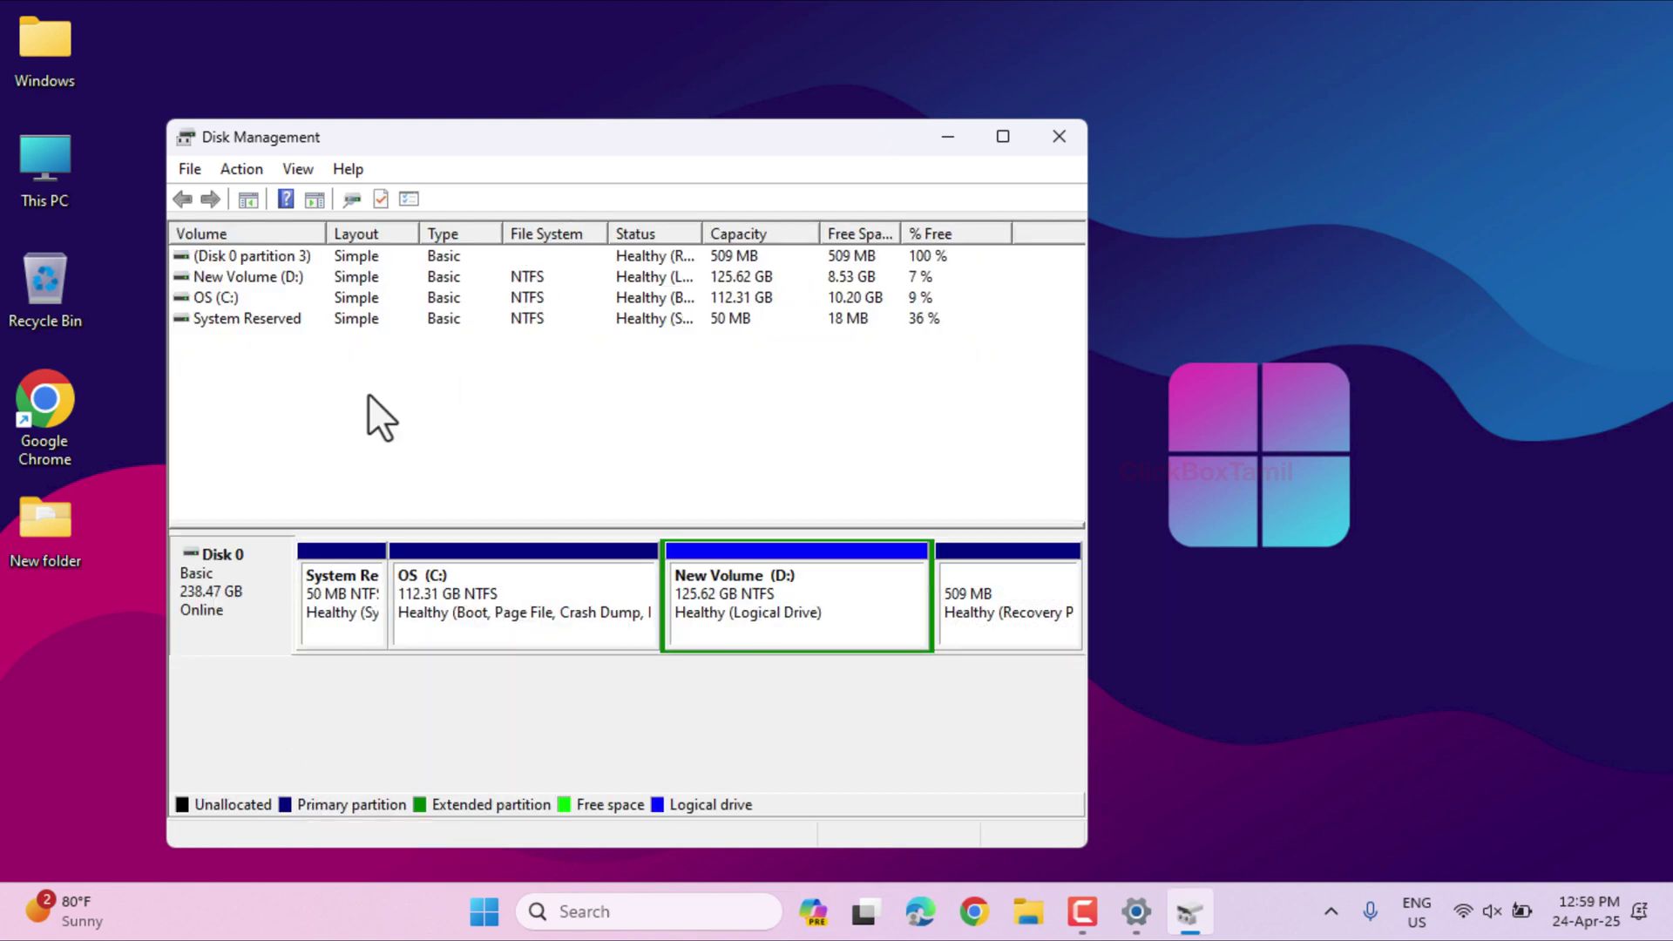